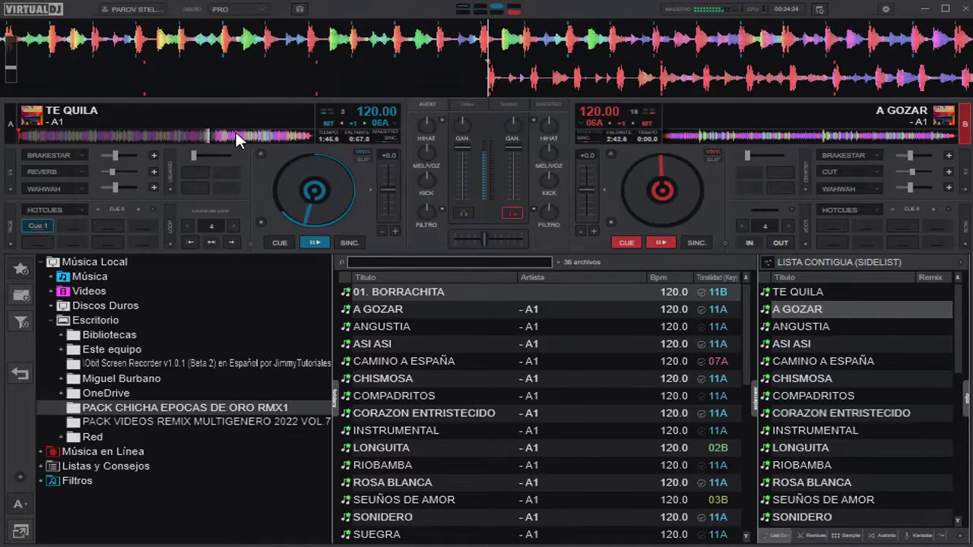
# - Start A GOZAR on deck B and load ANGUSTIA from the sidelist onto deck A
pyautogui.click(661, 243)
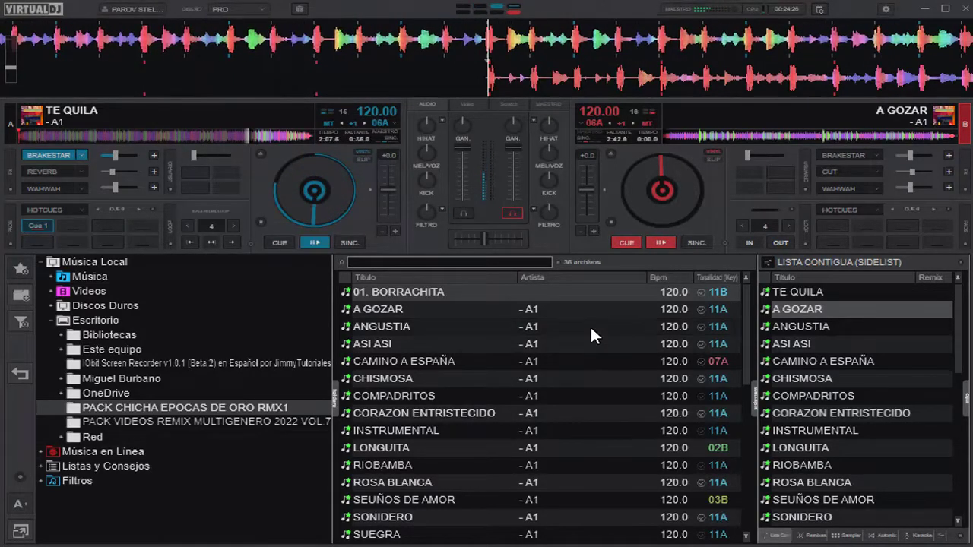
pyautogui.moveTo(823, 327); pyautogui.dragTo(283, 182)
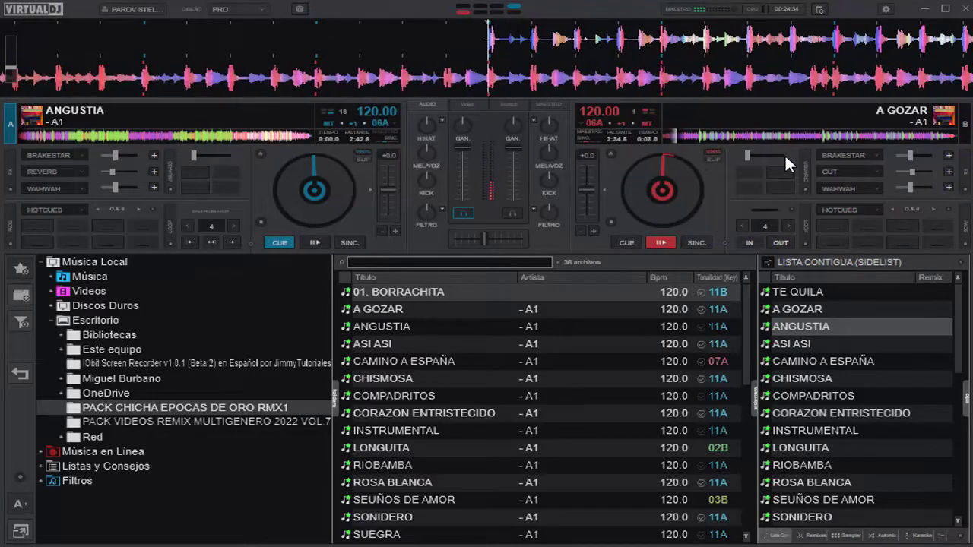
# - Skip ahead through A GOZAR on deck B to near its end and brake it with the BrakeStart effect
pyautogui.click(754, 135)
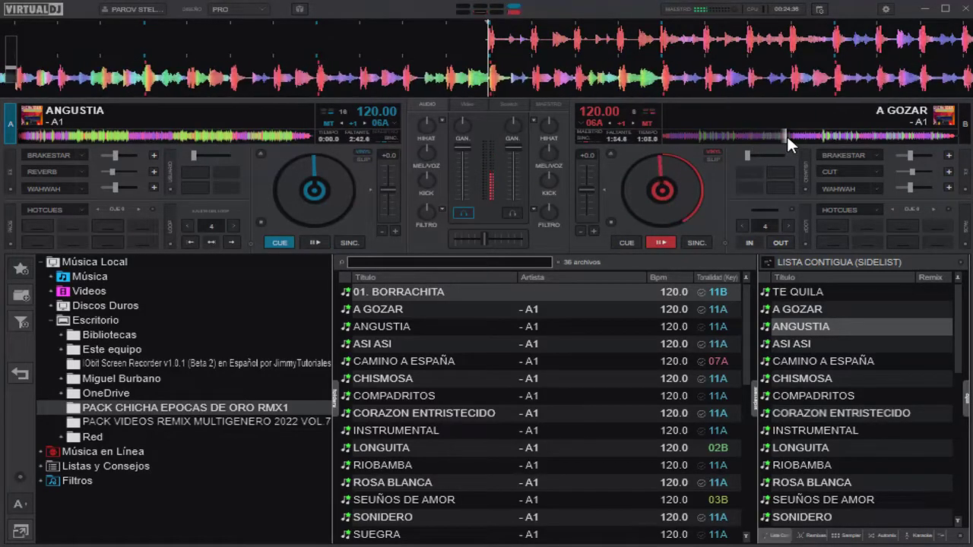
pyautogui.click(879, 136)
pyautogui.click(902, 135)
pyautogui.click(845, 155)
# - Load ASI ASI from the sidelist onto deck B and skip ahead through ANGUSTIA on deck A to near its end
pyautogui.moveTo(808, 341); pyautogui.dragTo(690, 176)
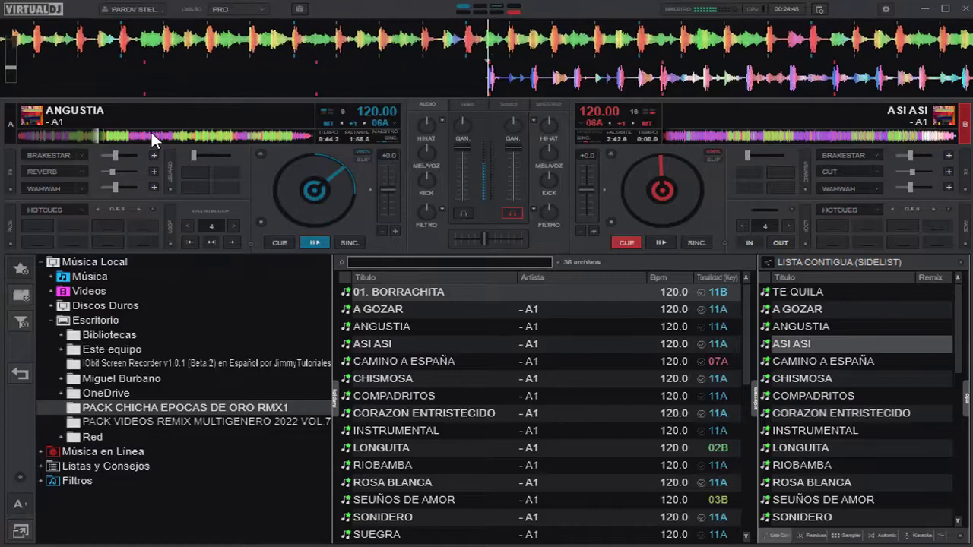
pyautogui.click(199, 135)
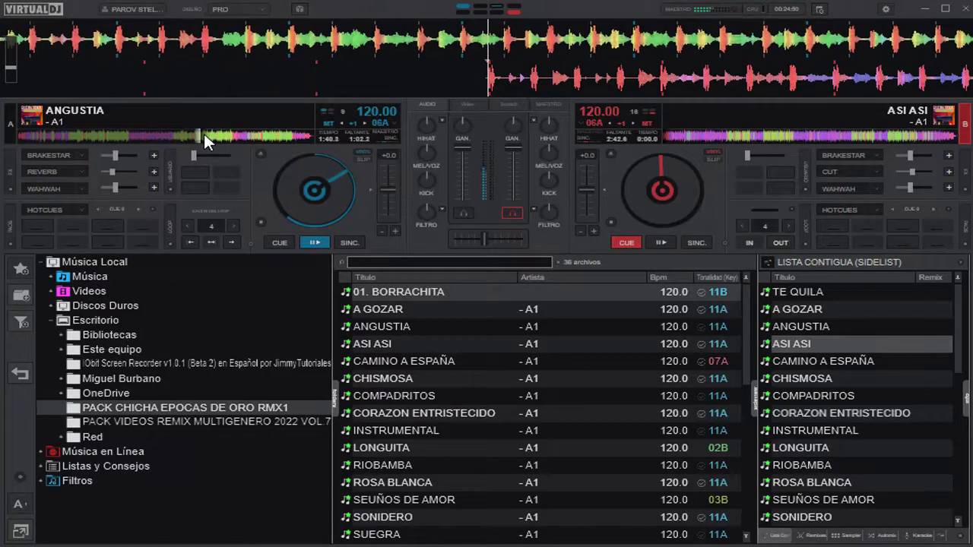
pyautogui.click(268, 135)
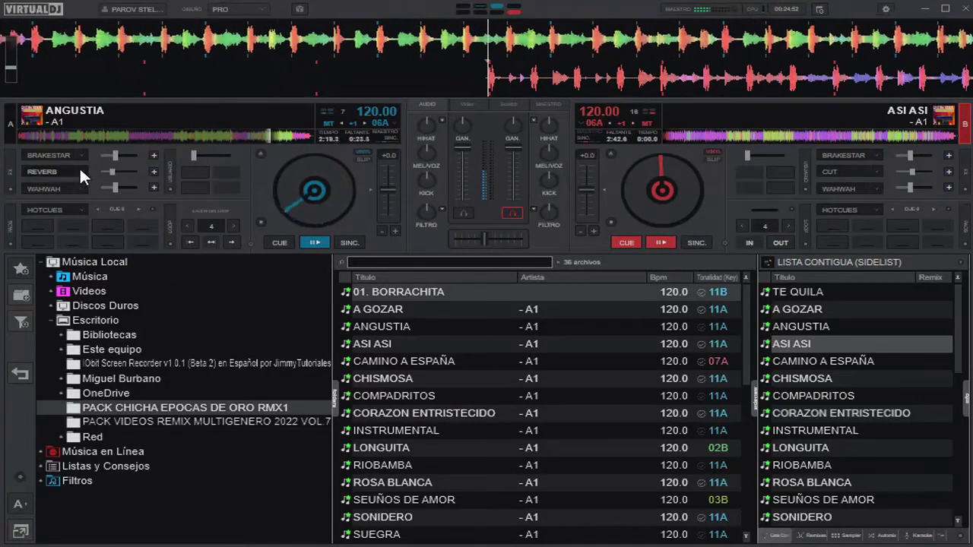
# - Load CAMINO A ESPAÑA from the sidelist onto deck A and skip ahead through ASI ASI on deck B to near its end
pyautogui.moveTo(806, 361); pyautogui.dragTo(248, 163)
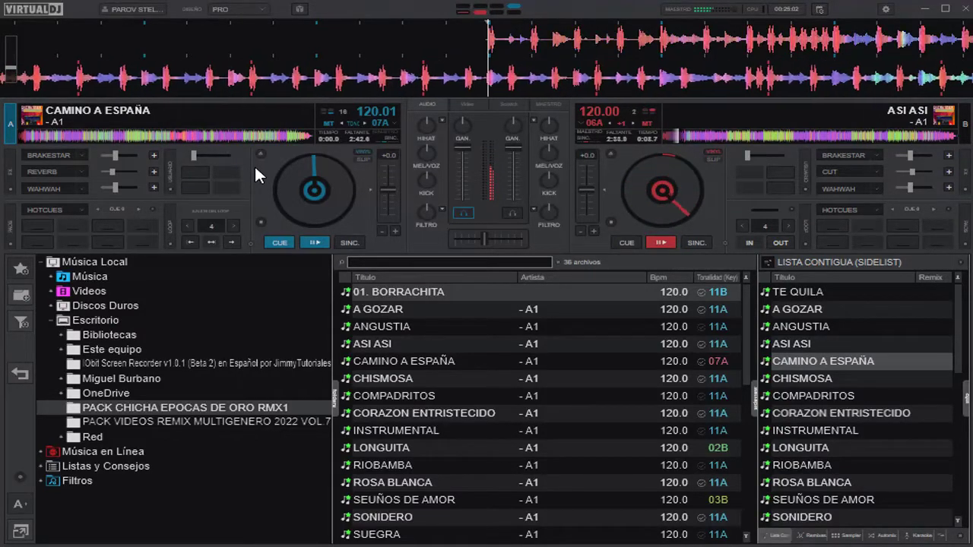
pyautogui.click(765, 135)
pyautogui.click(922, 135)
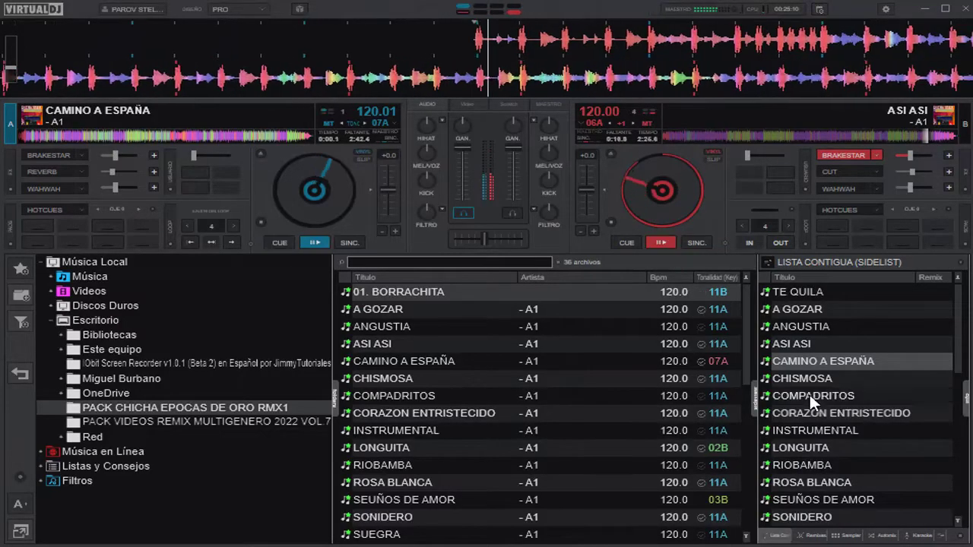
# - Load CHISMOSA onto deck B, and skip ahead through CAMINO A ESPAÑA on deck A, ending it with BrakeStart
pyautogui.moveTo(806, 378); pyautogui.dragTo(689, 174)
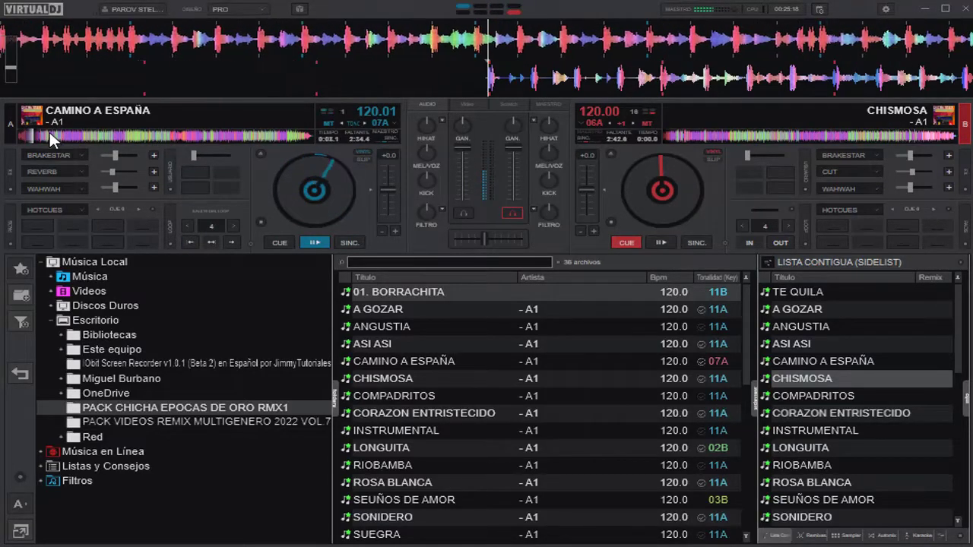
pyautogui.click(111, 135)
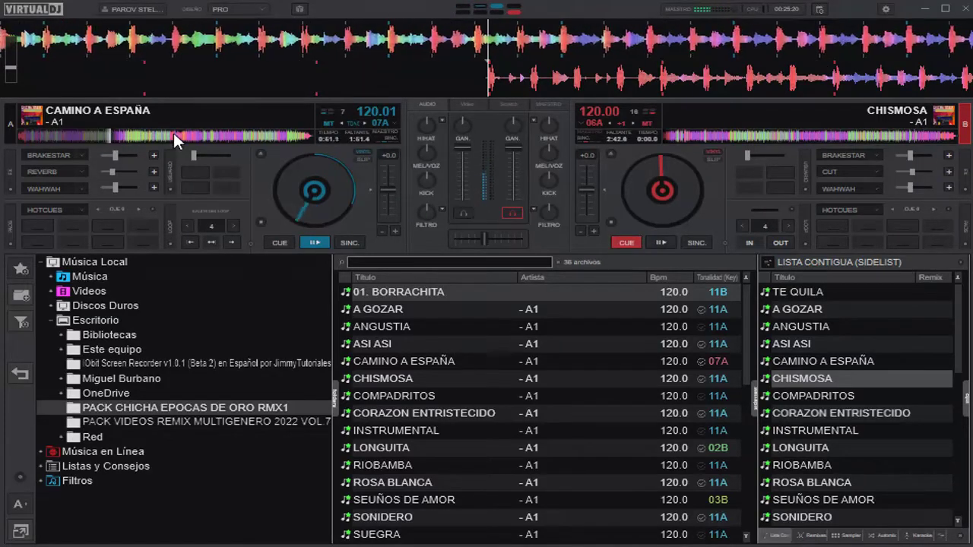
pyautogui.click(205, 134)
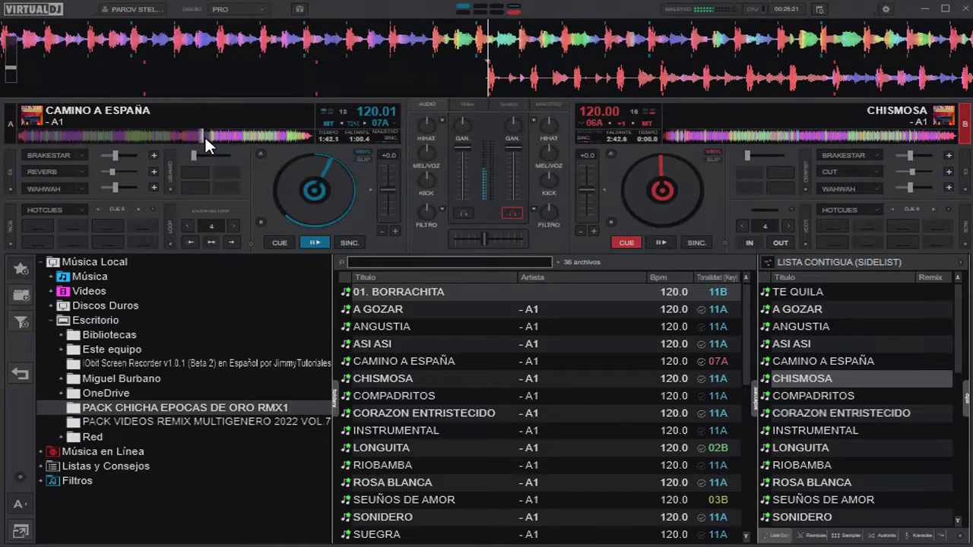
pyautogui.click(52, 156)
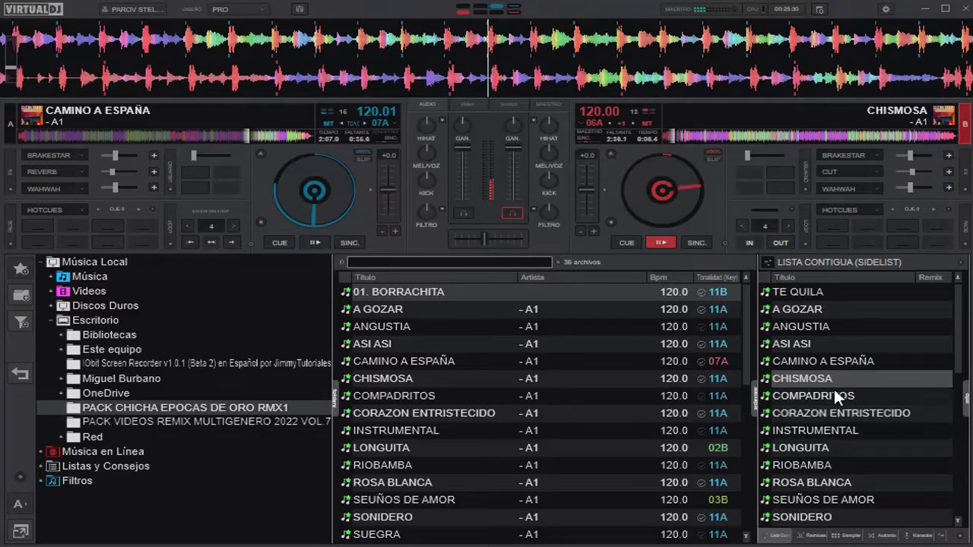
# - Load COMPADRITOS onto deck A, and scrub CHISMOSA on deck B to near its end, braking it with BrakeStart
pyautogui.moveTo(841, 395); pyautogui.dragTo(314, 190)
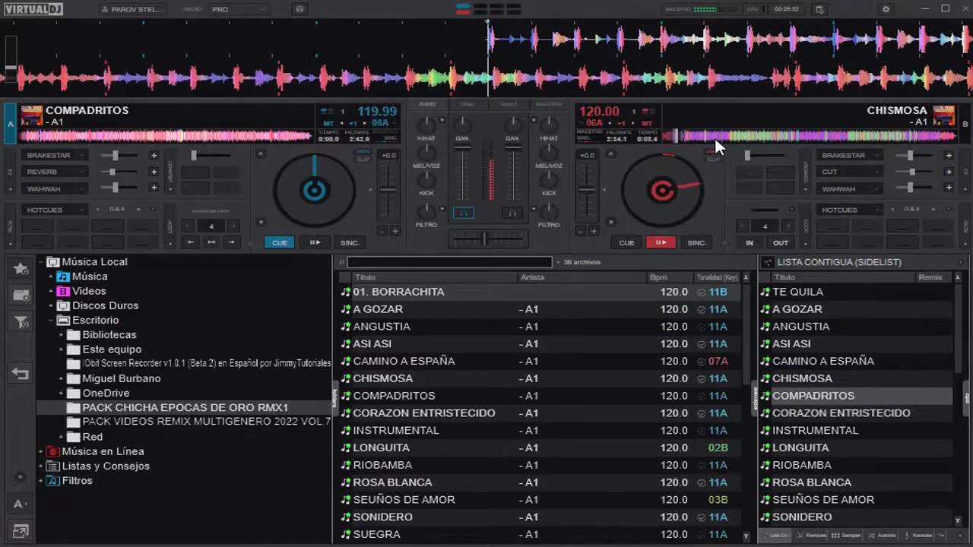
pyautogui.moveTo(714, 135); pyautogui.dragTo(898, 130)
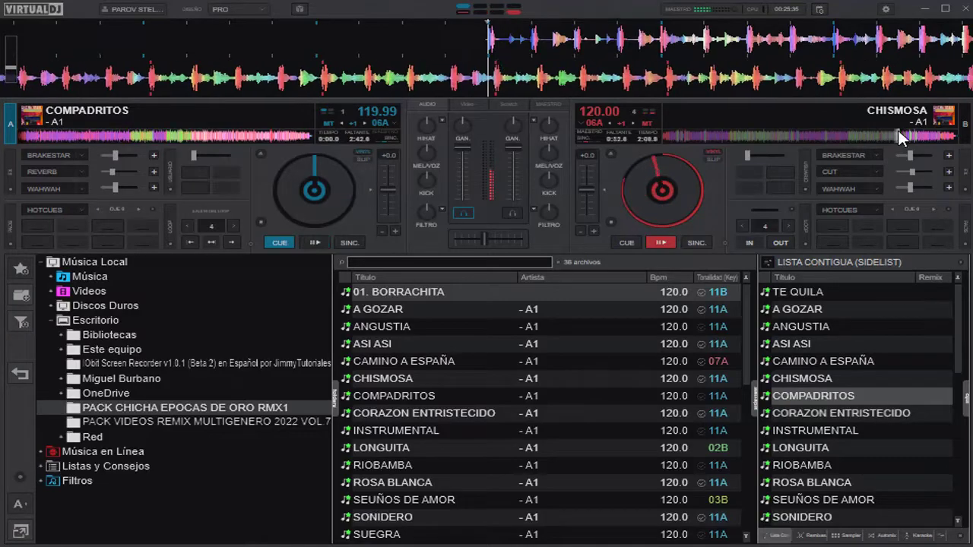
pyautogui.click(849, 154)
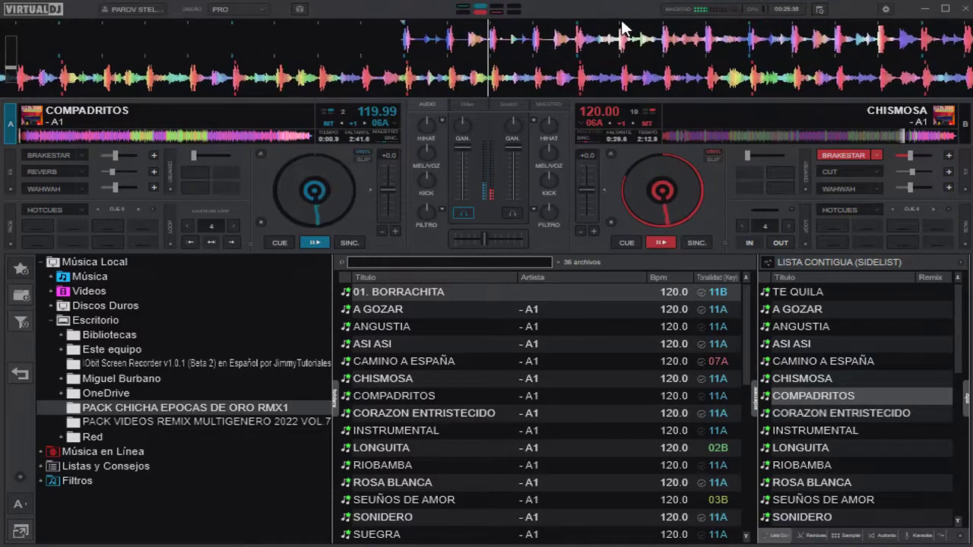
# - Load CORAZON ENTRISTECIDO onto deck B, and skip ahead through COMPADRITOS on deck A, ending it with BrakeStart
pyautogui.moveTo(818, 413); pyautogui.dragTo(708, 187)
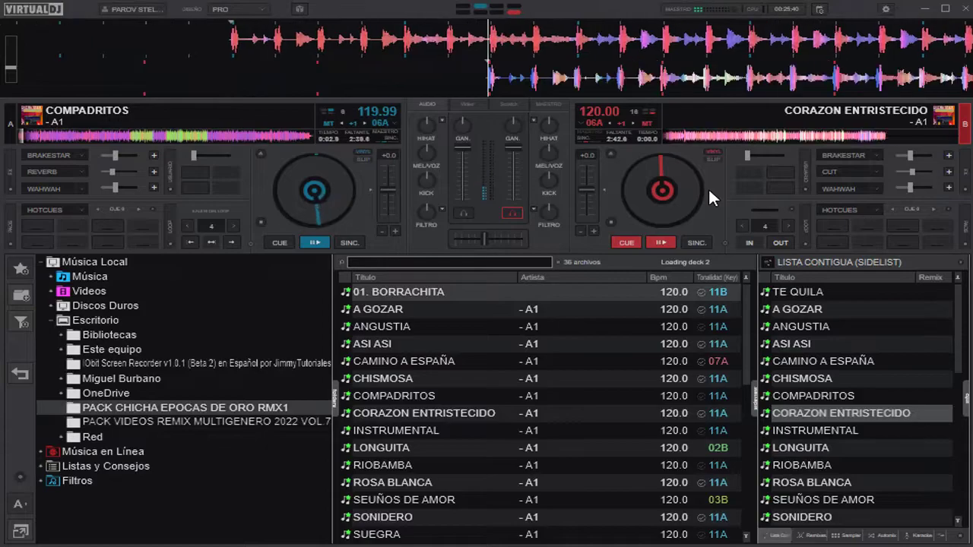
pyautogui.scroll(-3, 827, 356)
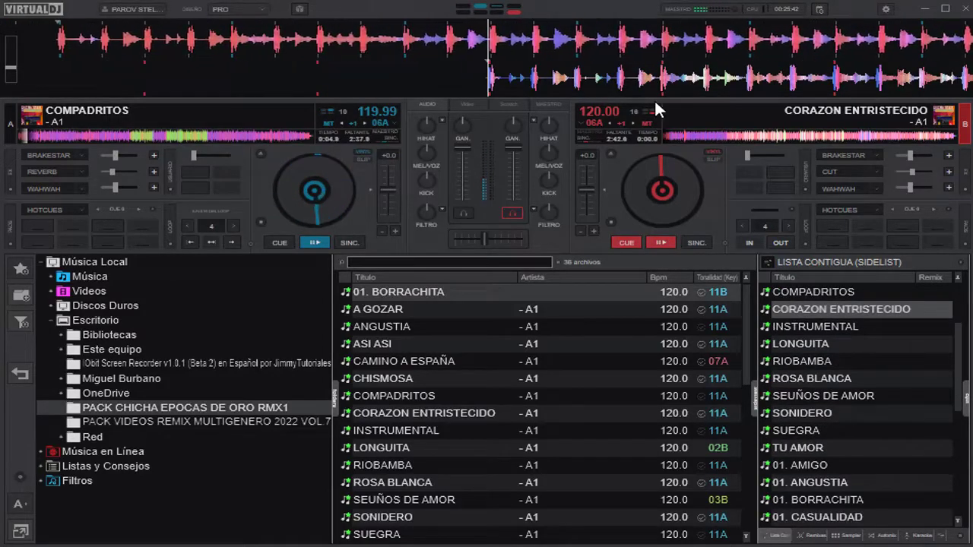
pyautogui.click(61, 137)
pyautogui.click(111, 135)
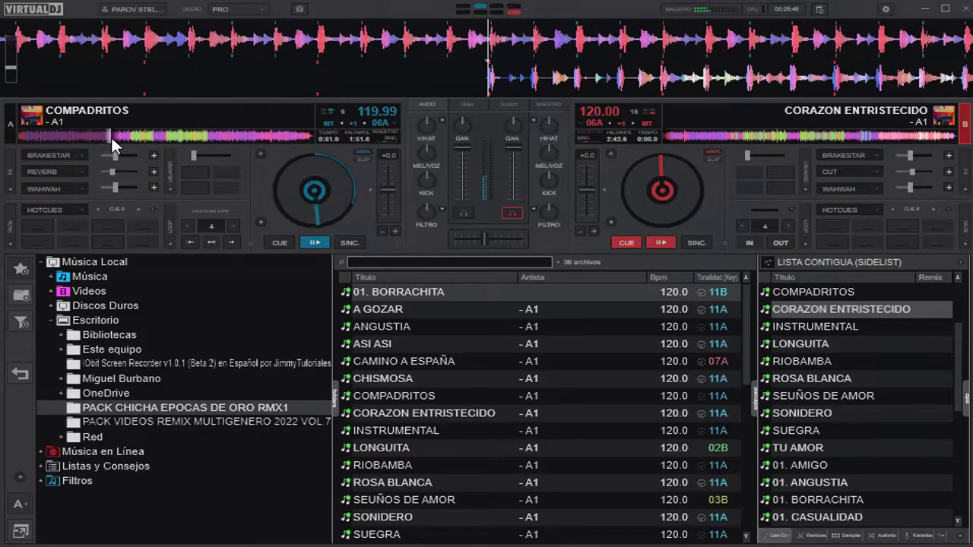
pyautogui.click(182, 136)
pyautogui.click(223, 133)
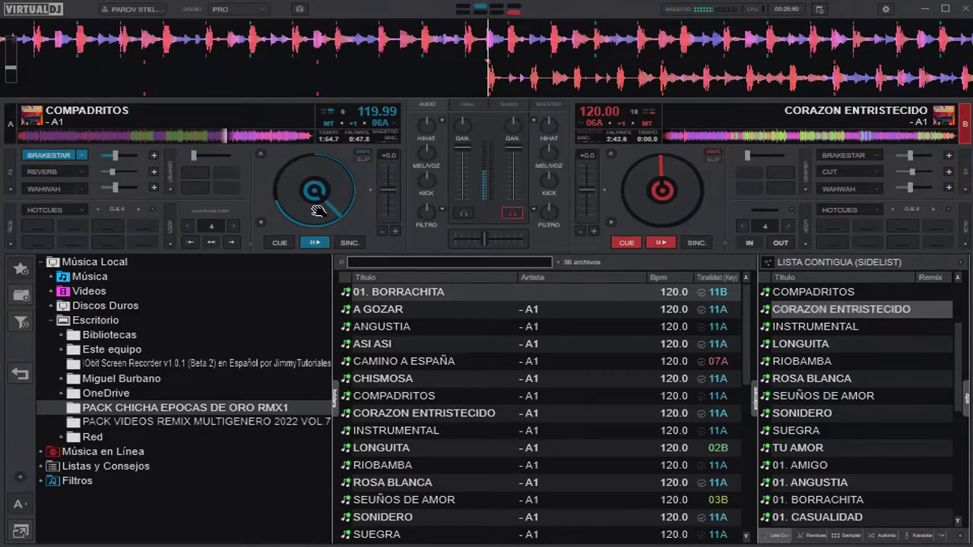
pyautogui.click(83, 154)
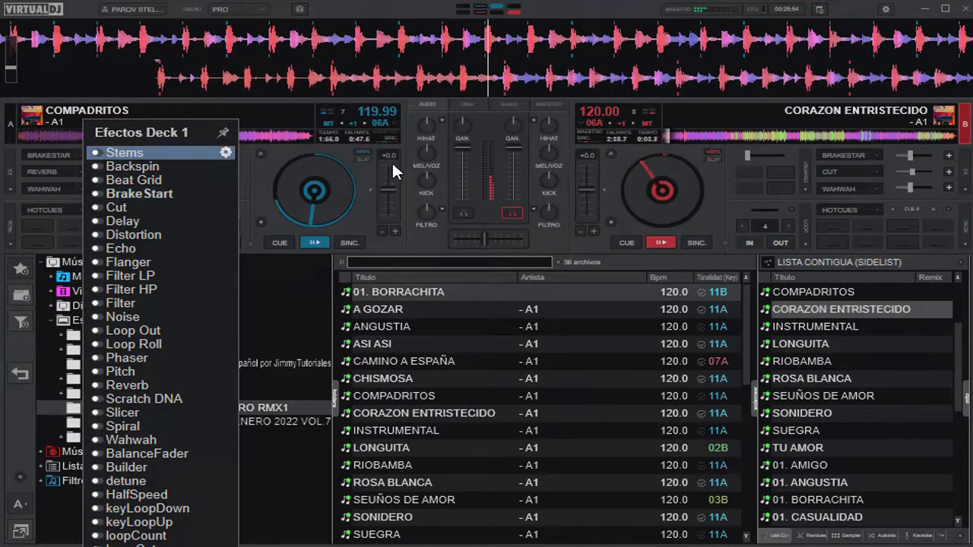
pyautogui.click(394, 251)
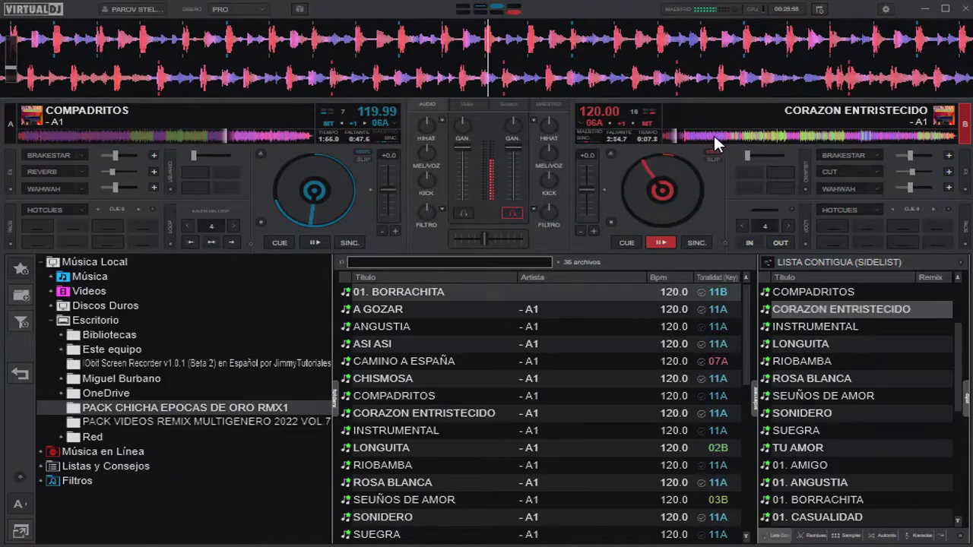
# - Skip ahead through CORAZON ENTRISTECIDO on deck B to near its end and load INSTRUMENTAL from the sidelist onto deck A
pyautogui.click(820, 133)
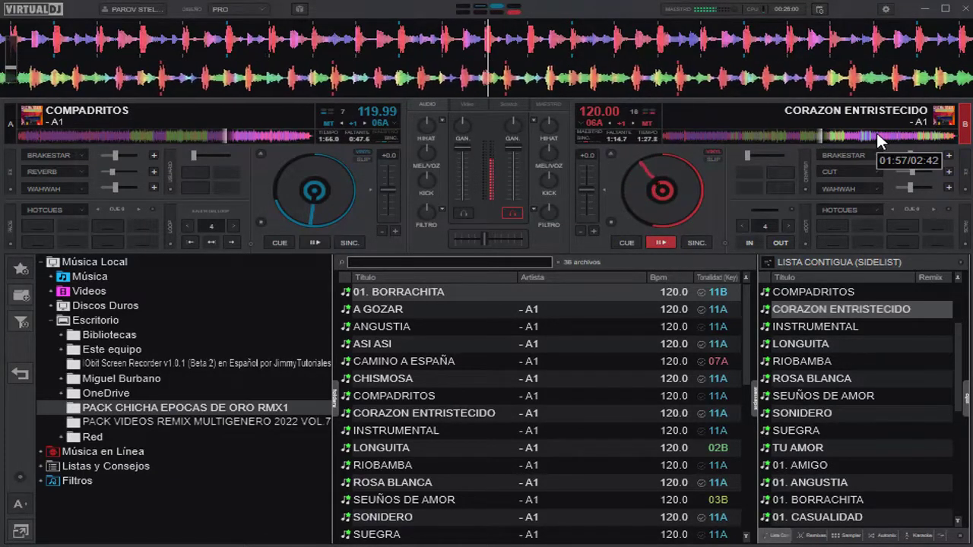
pyautogui.click(876, 131)
pyautogui.moveTo(803, 328); pyautogui.dragTo(198, 189)
pyautogui.click(900, 133)
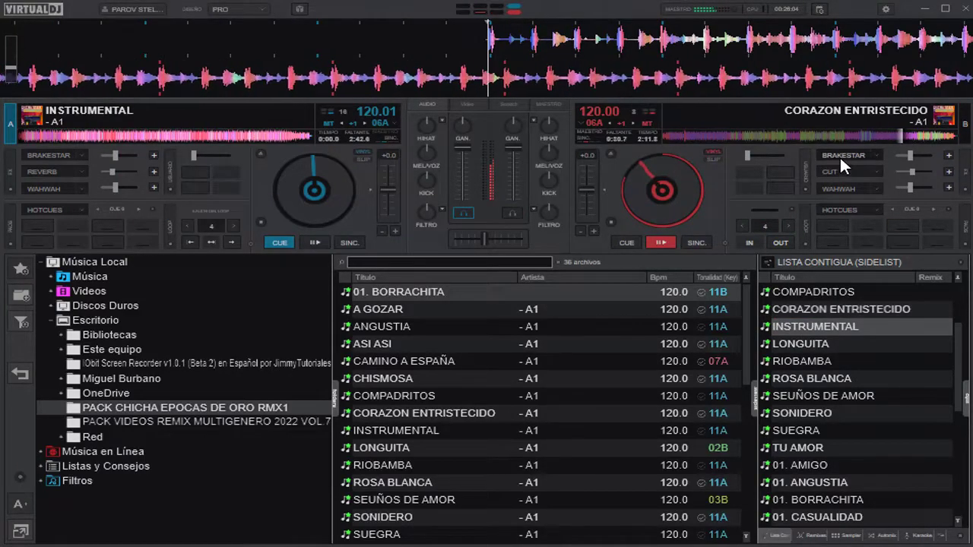
# - Load LONGUITA onto deck B, and skip ahead through INSTRUMENTAL on deck A, ending it with BrakeStart
pyautogui.moveTo(798, 344); pyautogui.dragTo(738, 192)
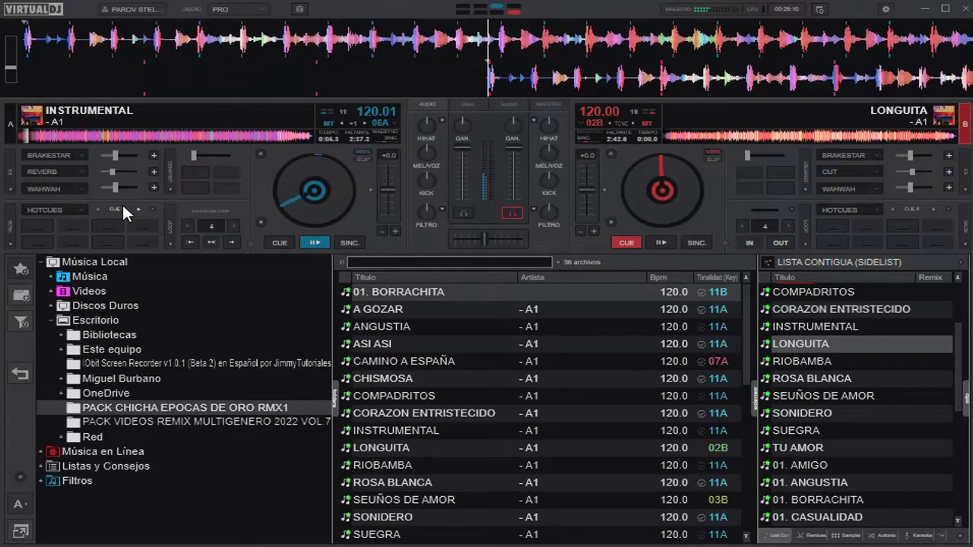
pyautogui.click(56, 137)
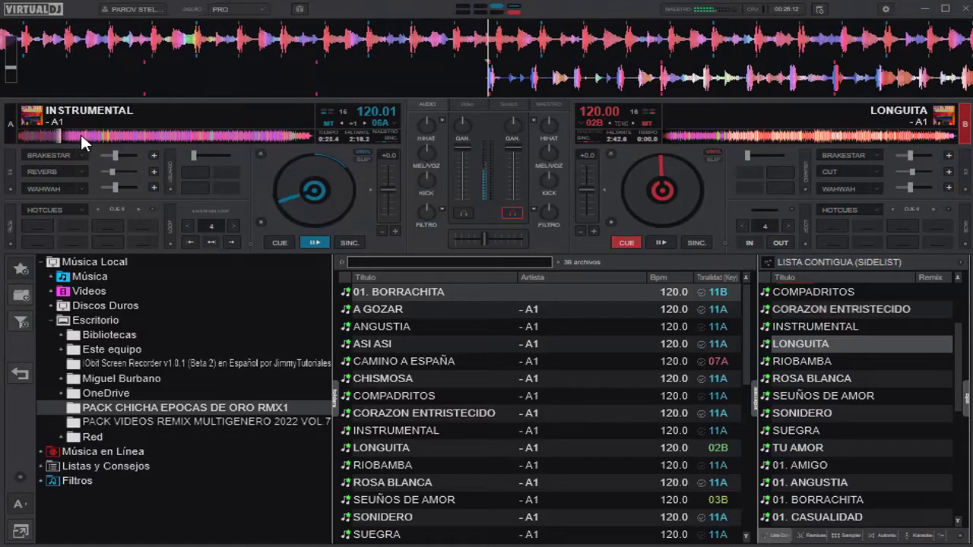
pyautogui.click(224, 135)
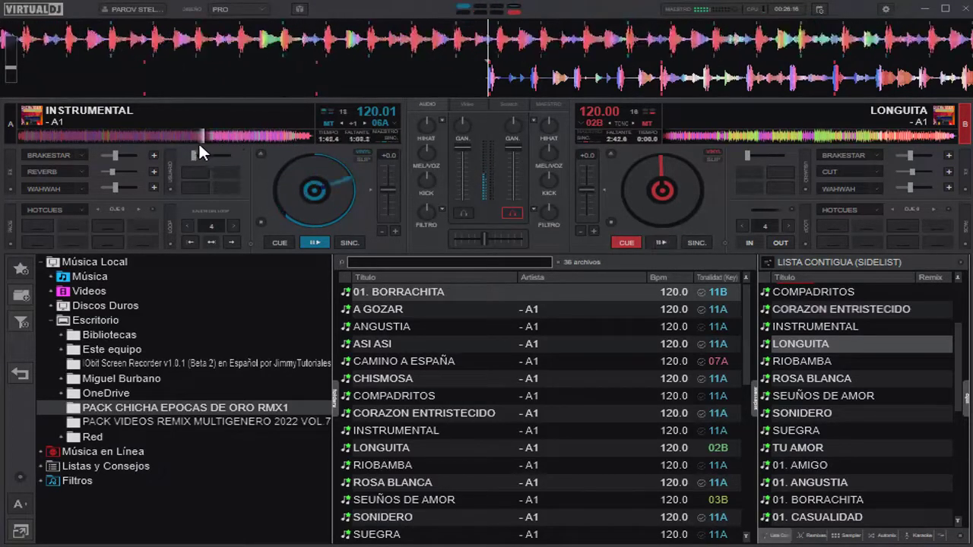
pyautogui.click(239, 135)
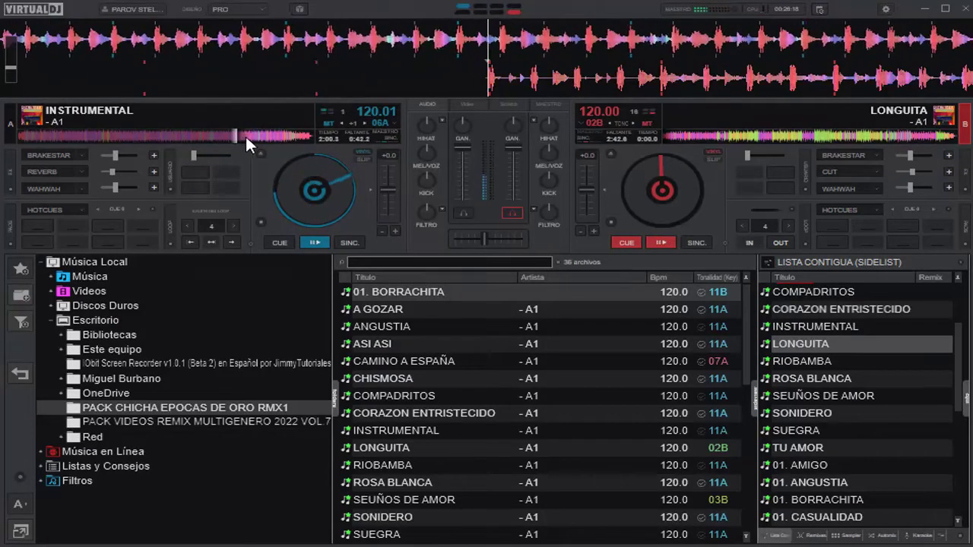
pyautogui.click(271, 135)
pyautogui.click(43, 156)
# - Load RIOBAMBA onto deck A, and assign the Cut effect to deck B's third effect slot with a higher strength
pyautogui.moveTo(798, 358); pyautogui.dragTo(314, 197)
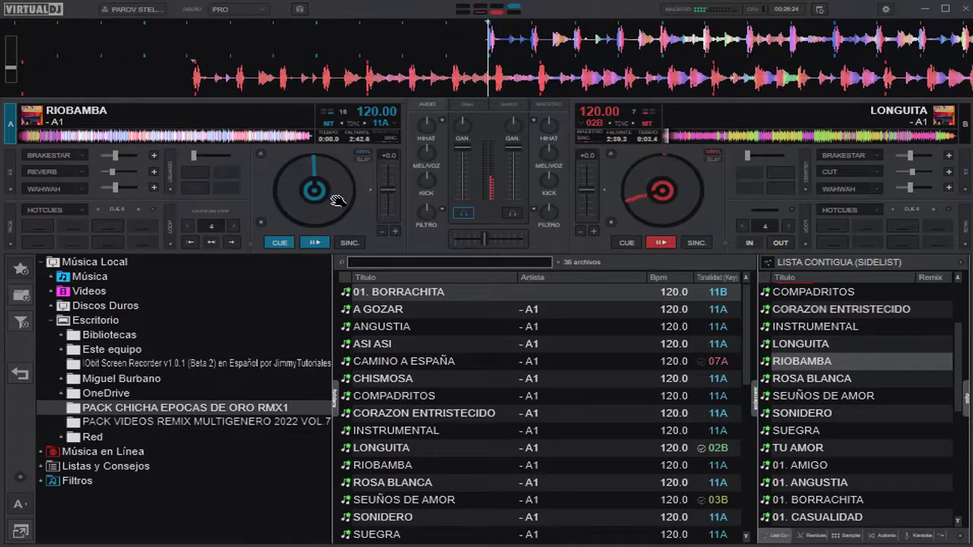
pyautogui.click(875, 186)
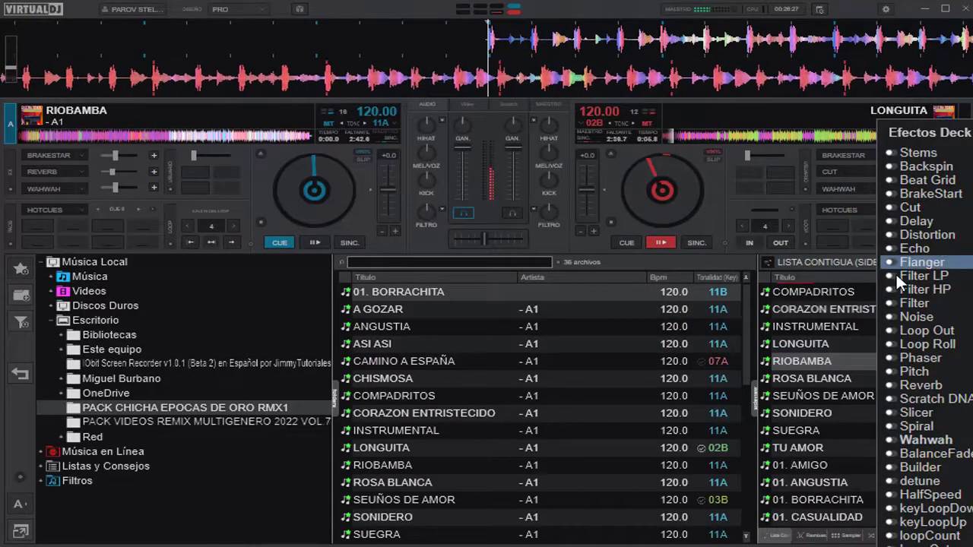
pyautogui.click(925, 207)
pyautogui.moveTo(891, 187); pyautogui.dragTo(918, 186)
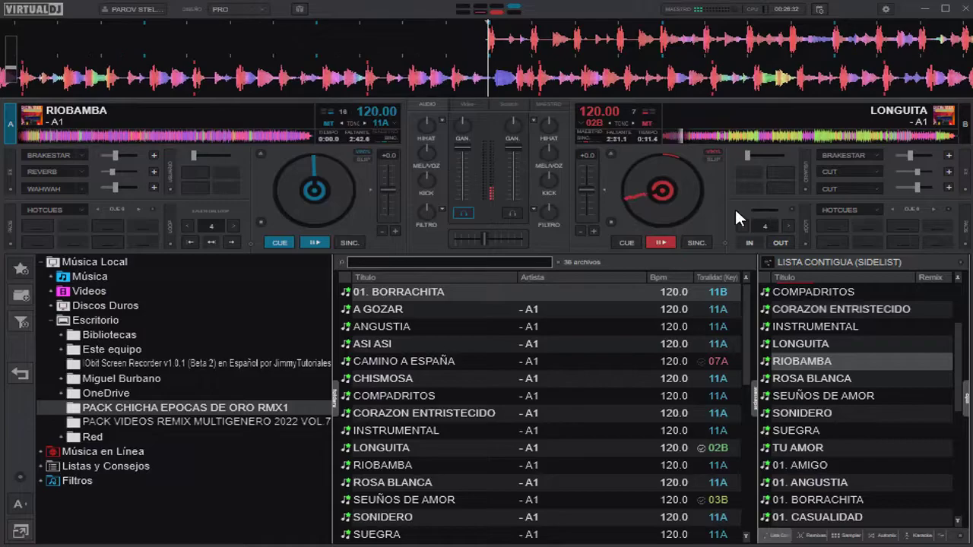
# - Apply the Cut effect in bursts to LONGUITA on deck B, raising its strength between bursts
pyautogui.click(830, 171)
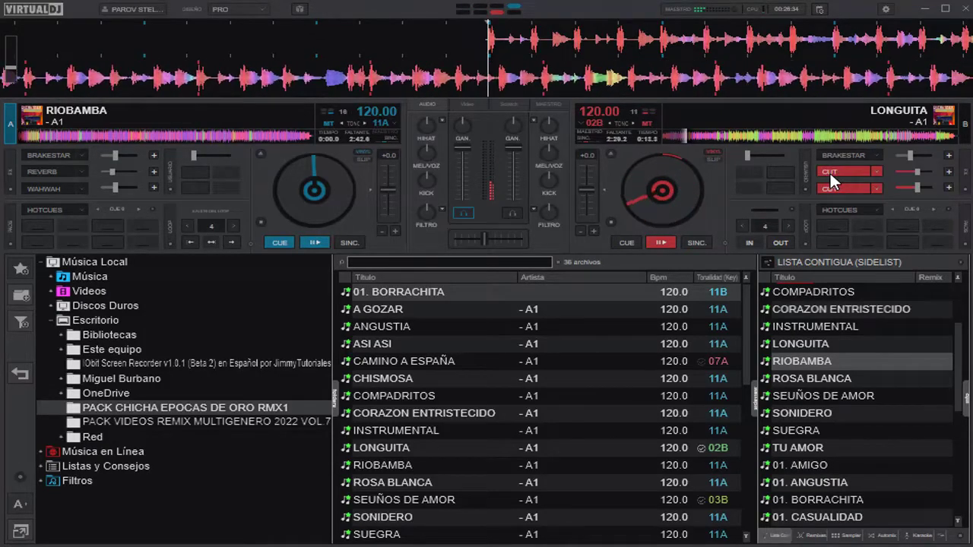
pyautogui.click(833, 171)
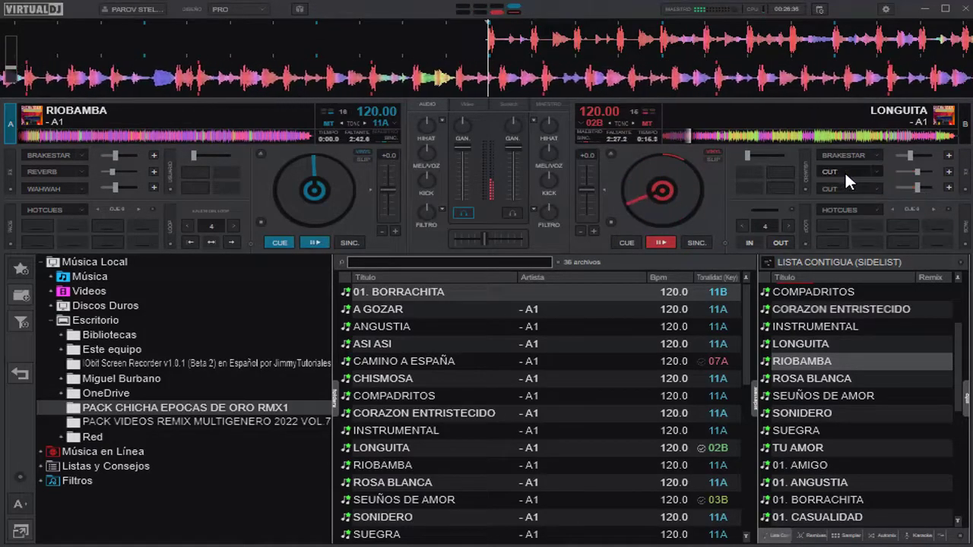
pyautogui.moveTo(913, 173); pyautogui.dragTo(923, 167)
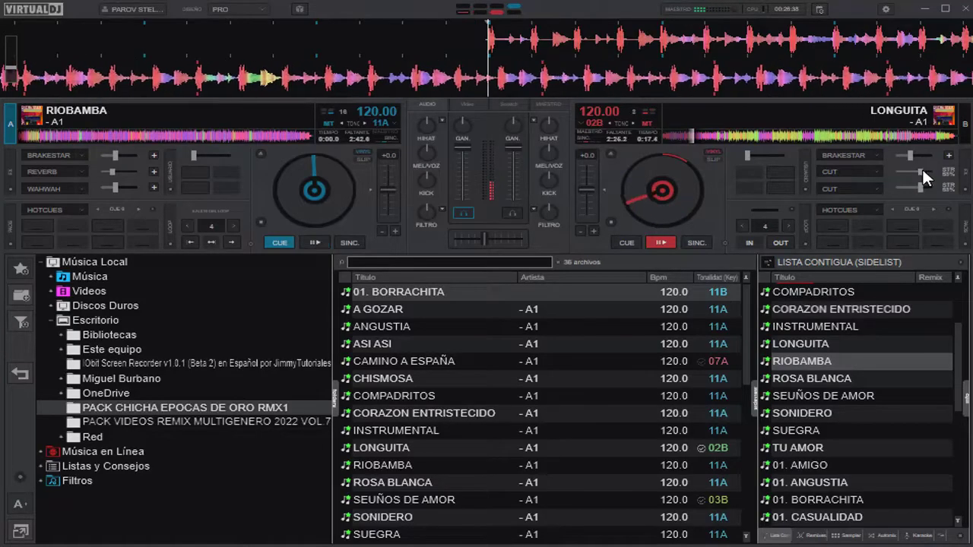
pyautogui.click(822, 169)
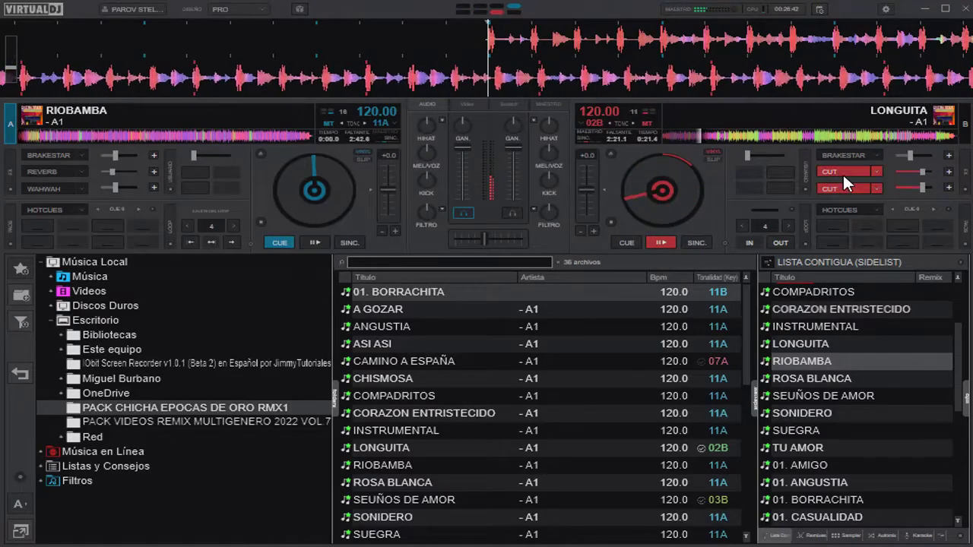
pyautogui.click(843, 168)
pyautogui.click(844, 172)
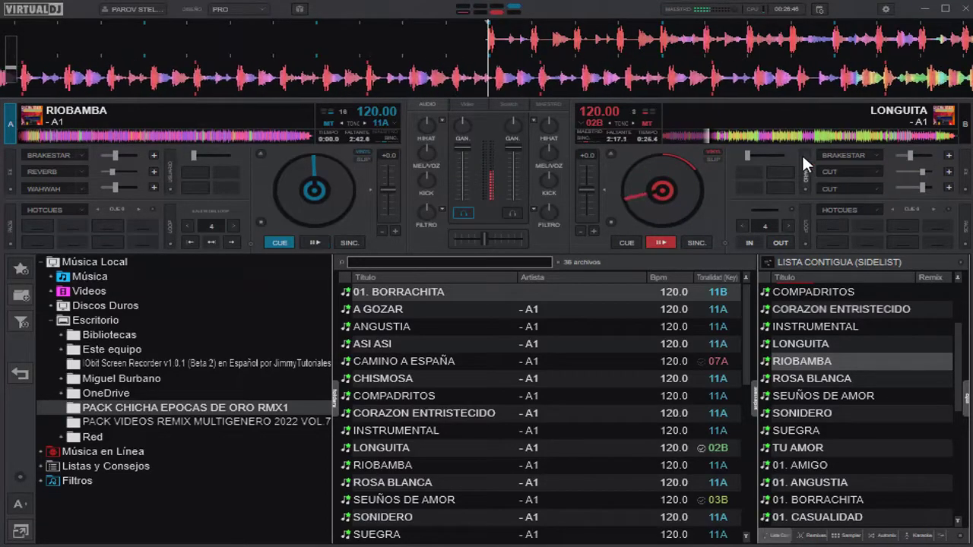
# - Skip LONGUITA ahead on deck B, end it with BrakeStart, and replace it with ROSA BLANCA from the sidelist
pyautogui.click(853, 138)
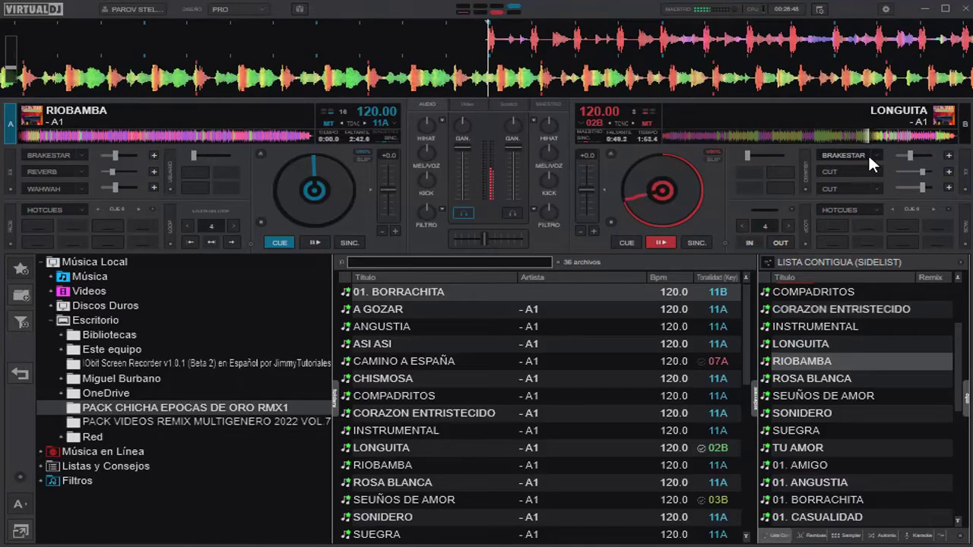
pyautogui.click(847, 156)
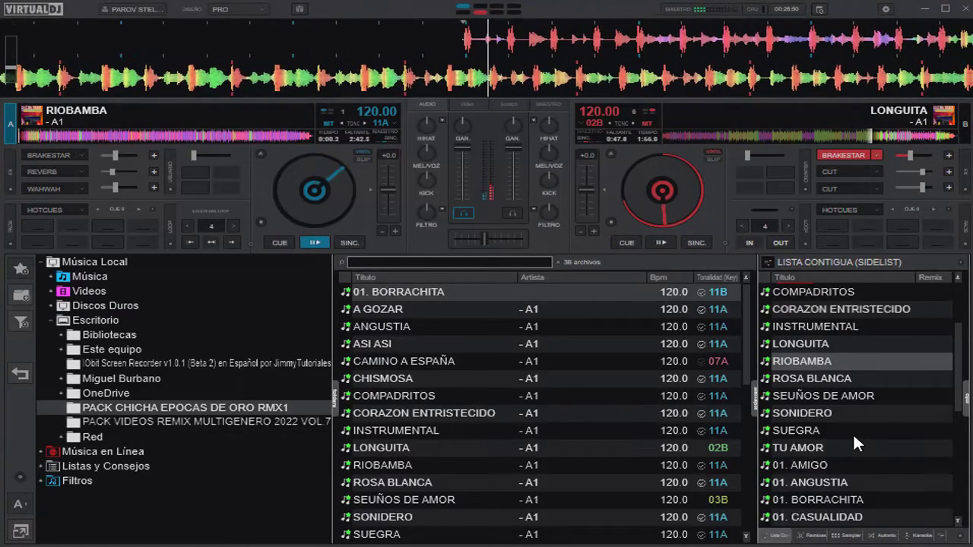
pyautogui.moveTo(819, 377); pyautogui.dragTo(684, 163)
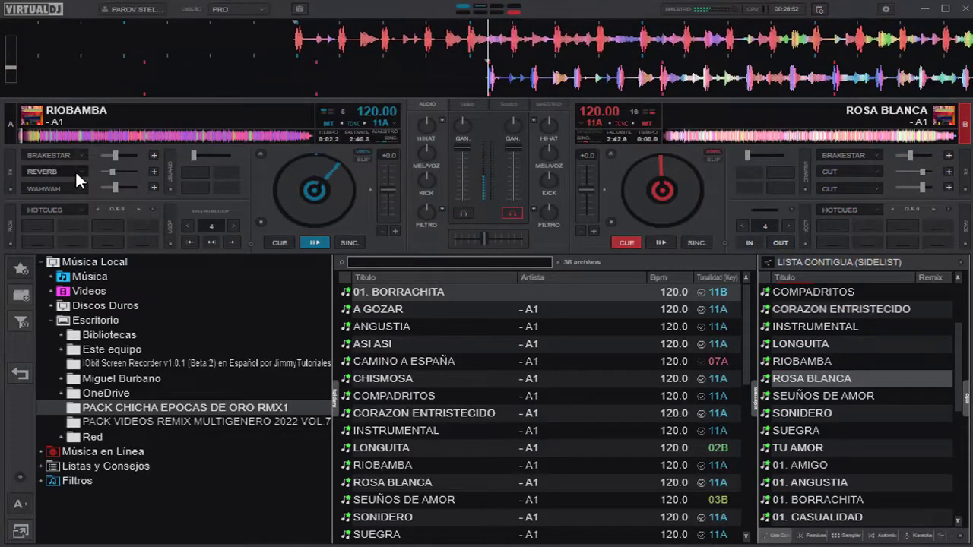
# - Assign the Cut effect to deck A's second and third effect slots and raise its strength
pyautogui.click(79, 168)
pyautogui.click(124, 208)
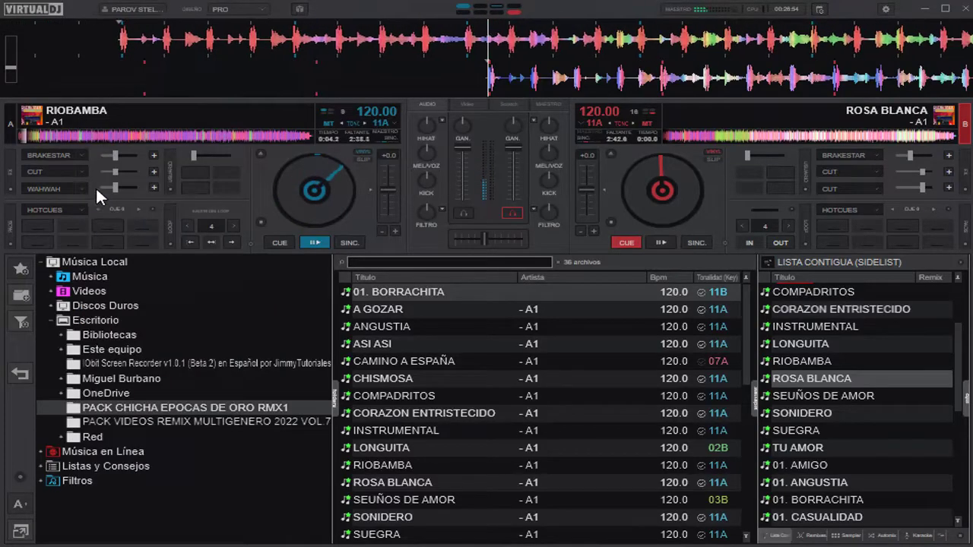
pyautogui.click(83, 187)
pyautogui.click(131, 206)
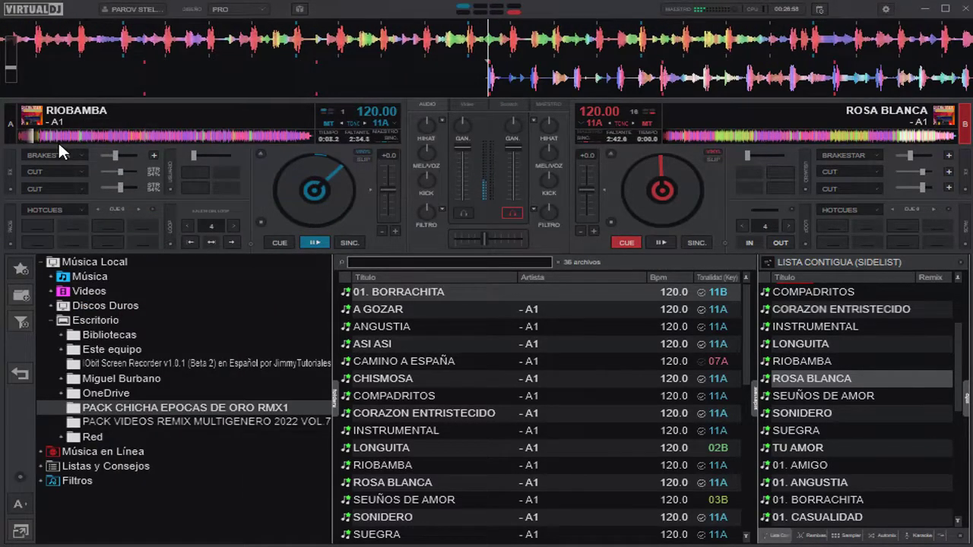
# - Skip ahead in RIOBAMBA on deck A and apply the Cut effect in bursts, raising its strength slightly
pyautogui.click(90, 133)
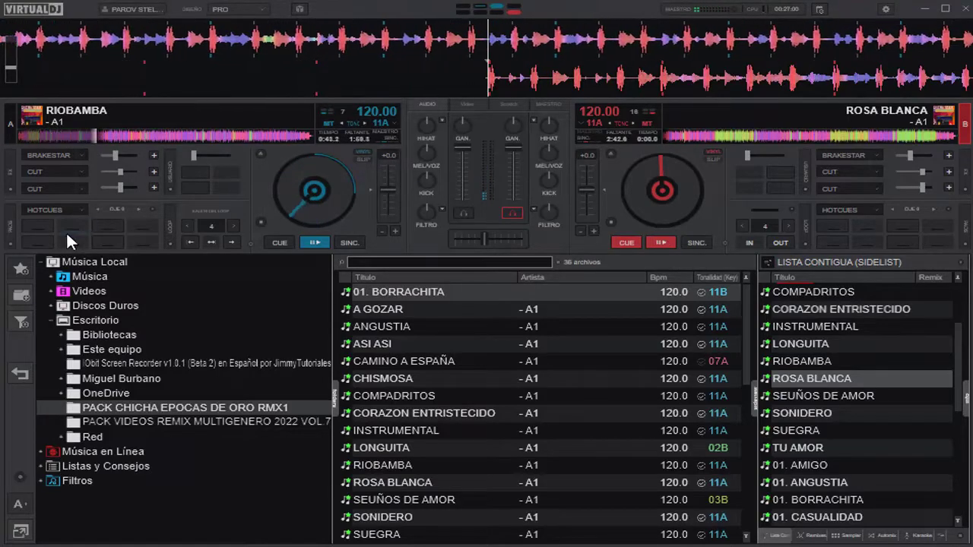
pyautogui.click(44, 169)
pyautogui.moveTo(121, 172); pyautogui.dragTo(123, 172)
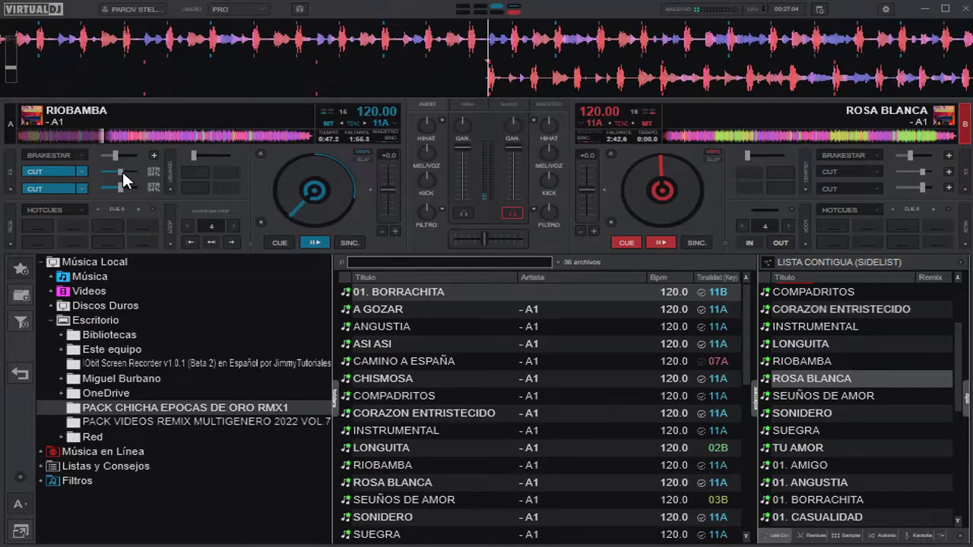
pyautogui.click(47, 168)
pyautogui.click(46, 168)
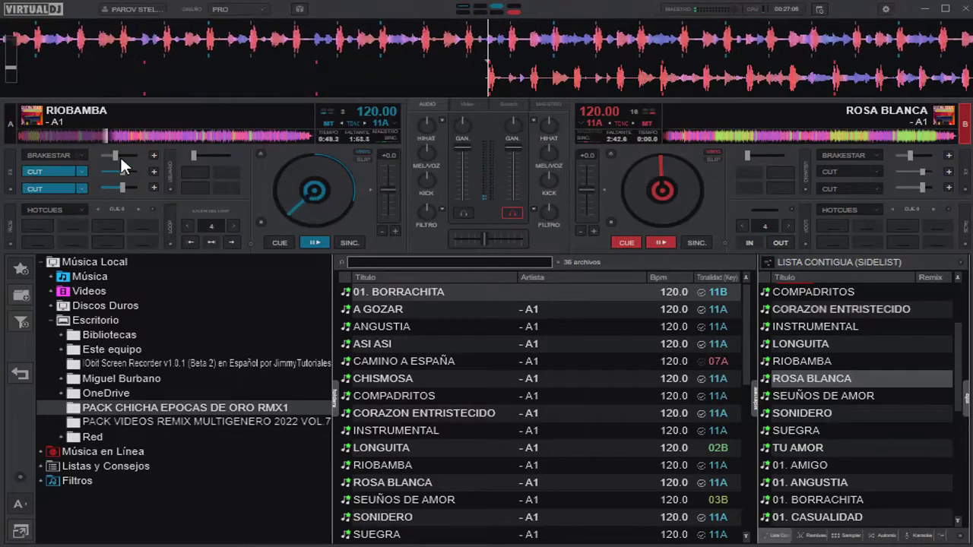
# - Skip RIOBAMBA further ahead on deck A and switch the Cut effect off and on again at a higher strength
pyautogui.click(184, 133)
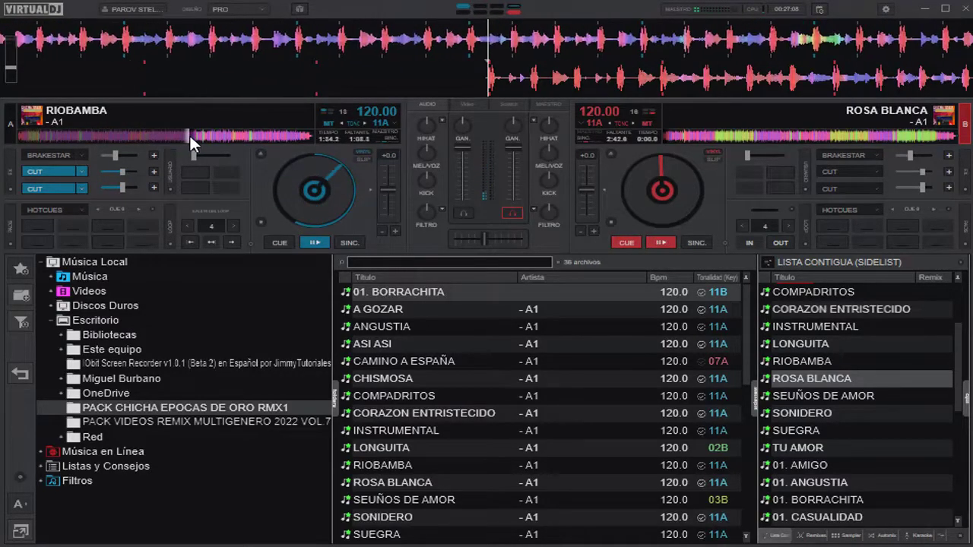
pyautogui.click(46, 166)
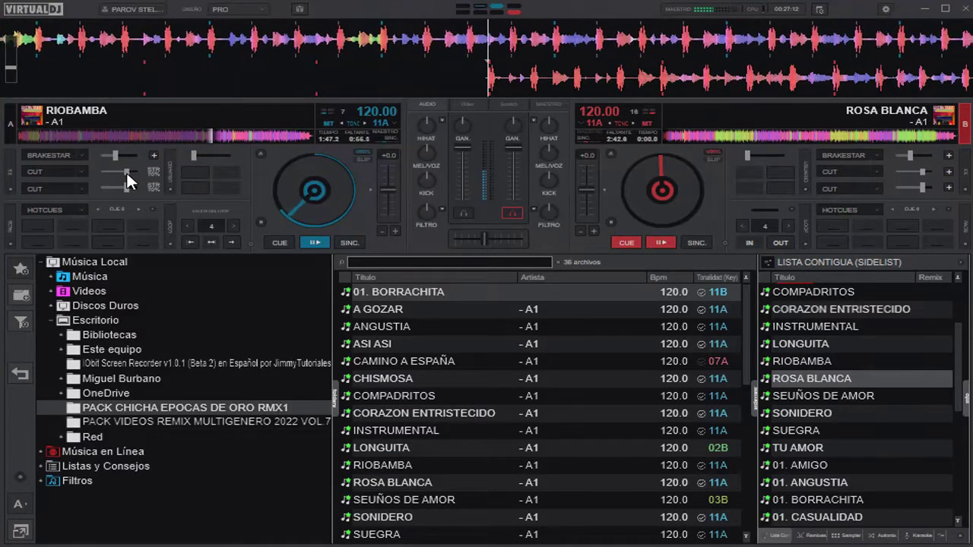
pyautogui.moveTo(106, 183)
pyautogui.click(57, 172)
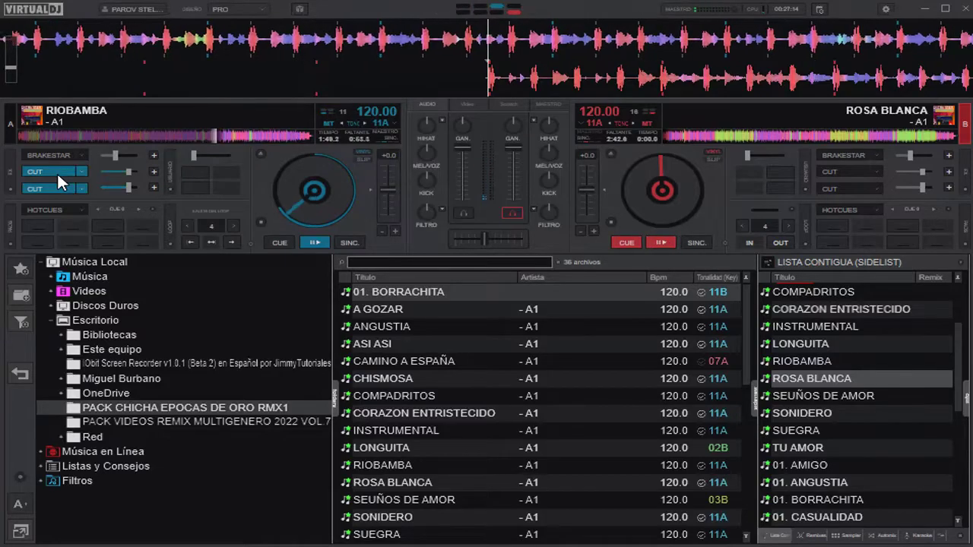
pyautogui.click(57, 171)
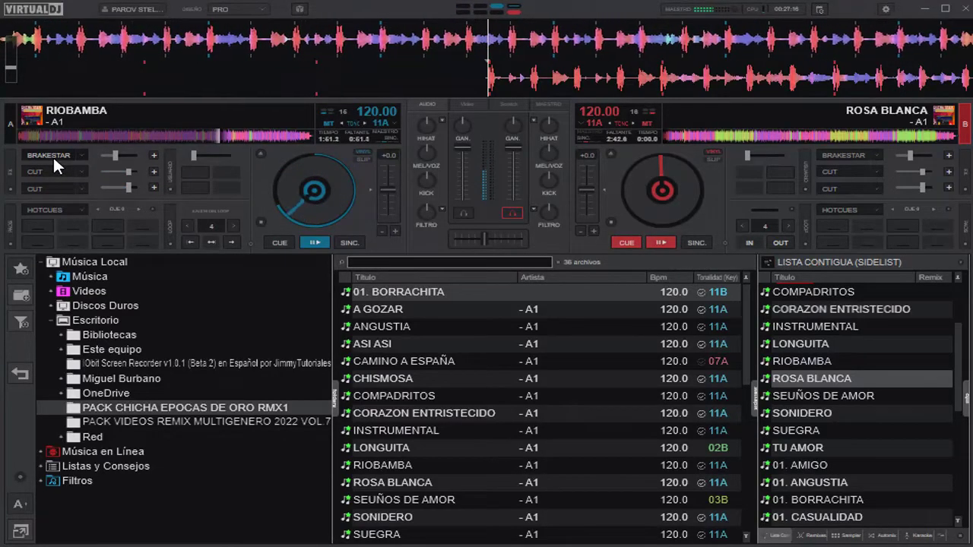
# - End RIOBAMBA with BrakeStart and load SEUÑOS DE AMOR from the sidelist onto deck A
pyautogui.click(53, 155)
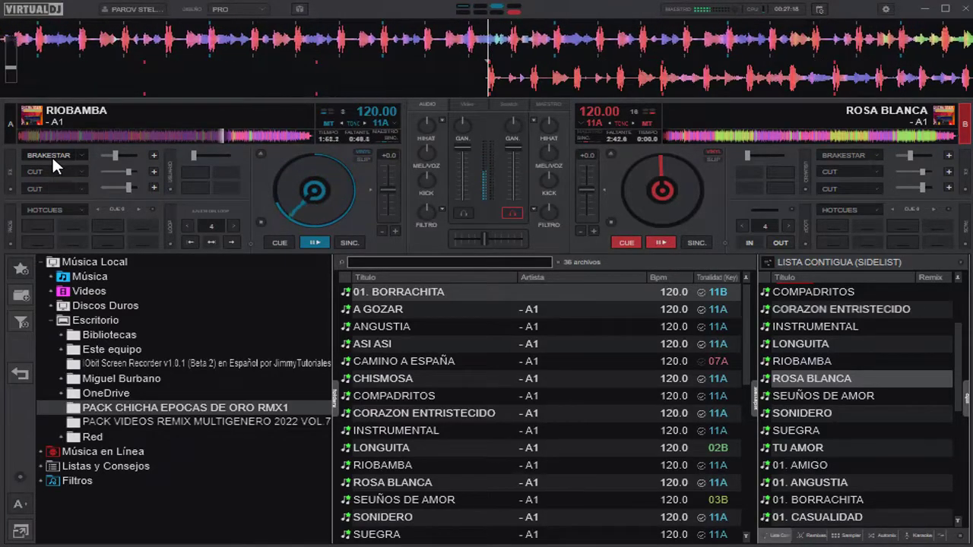
pyautogui.moveTo(843, 389); pyautogui.dragTo(348, 206)
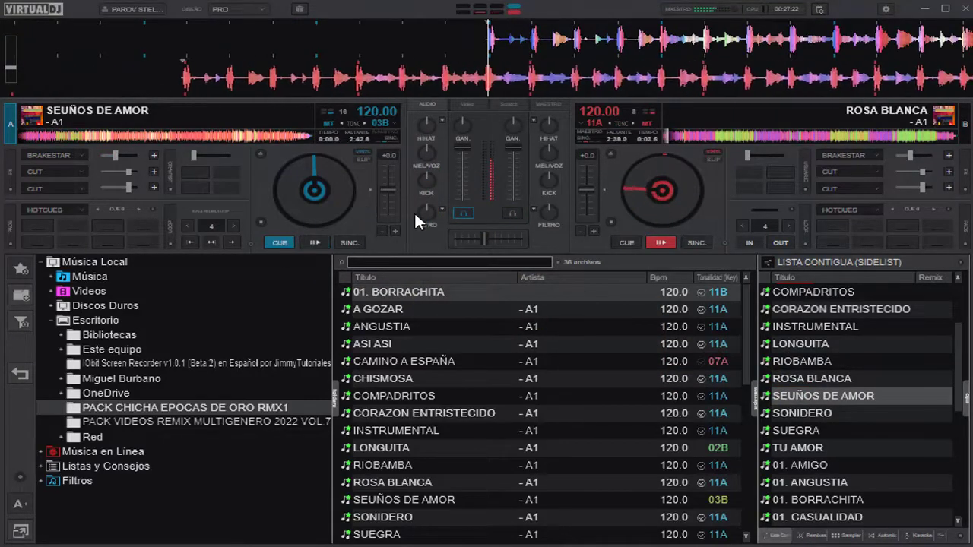
# - Apply the Cut effect in bursts to ROSA BLANCA on deck B, varying its strength between bursts
pyautogui.click(839, 168)
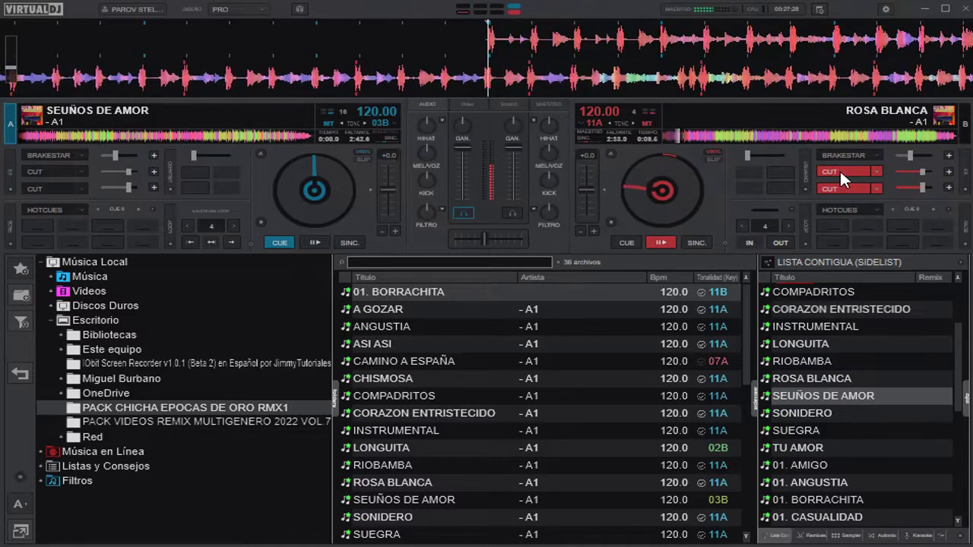
pyautogui.click(837, 169)
pyautogui.click(831, 173)
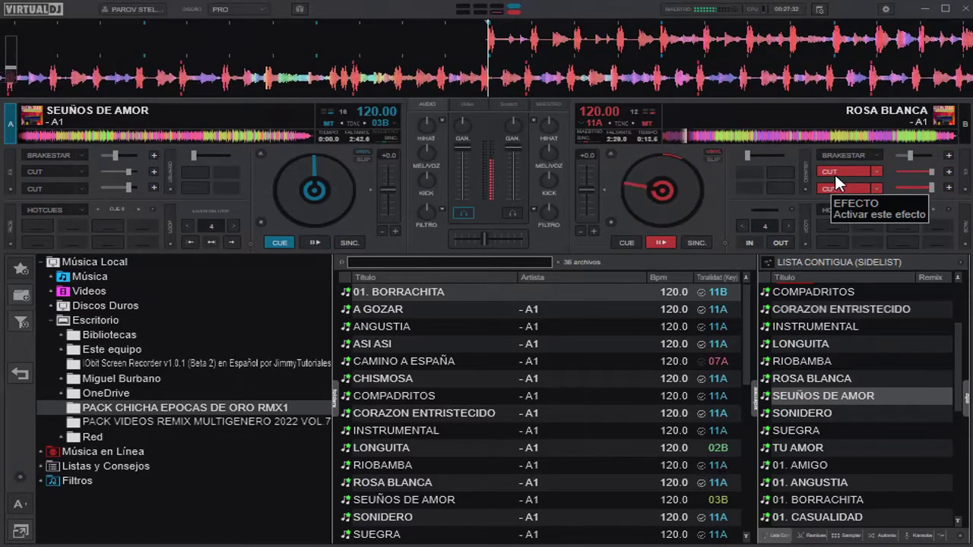
pyautogui.click(836, 173)
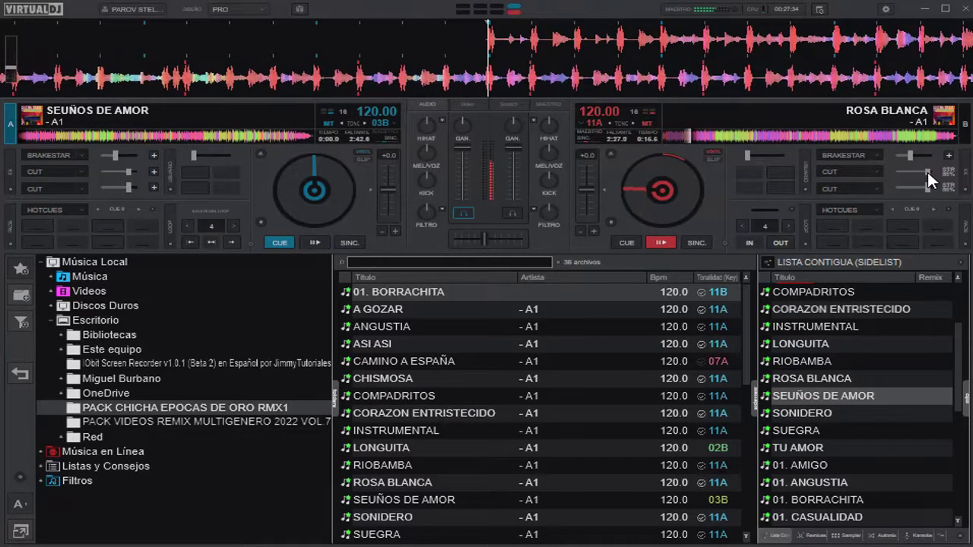
pyautogui.click(831, 171)
pyautogui.click(831, 171)
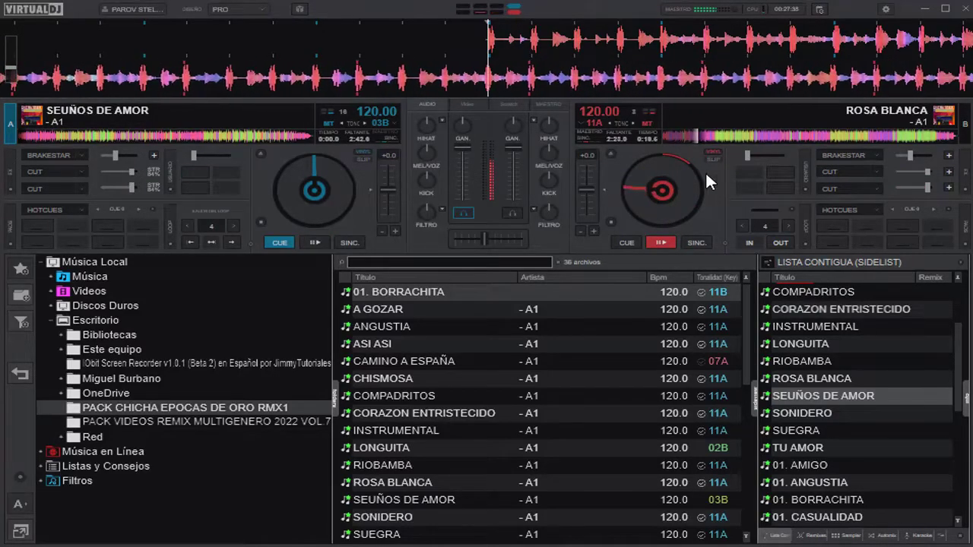
# - Skip ahead through ROSA BLANCA on deck B and end it with BrakeStart
pyautogui.click(776, 134)
pyautogui.click(849, 136)
pyautogui.click(844, 156)
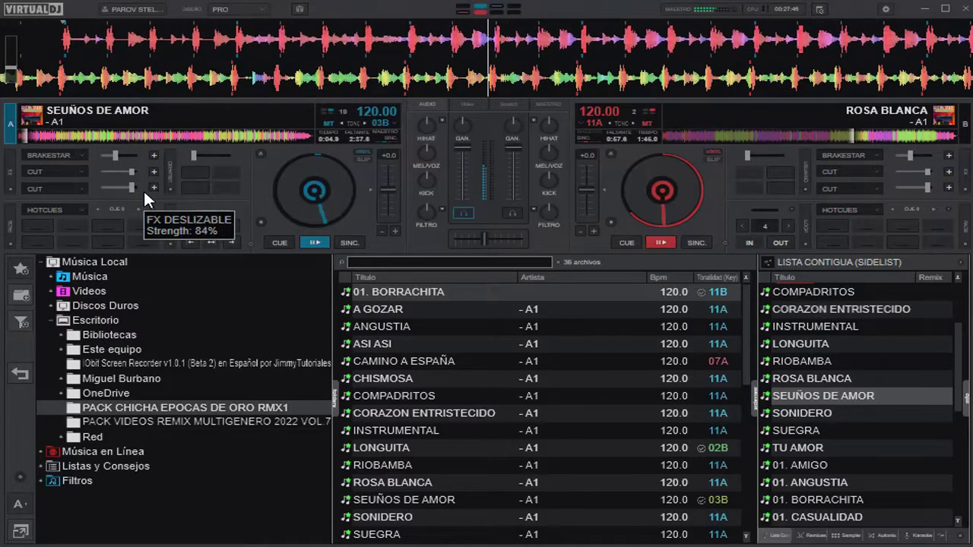
# - Apply a burst of Cut to SEUÑOS DE AMOR on deck A and skip ahead through the track
pyautogui.click(53, 169)
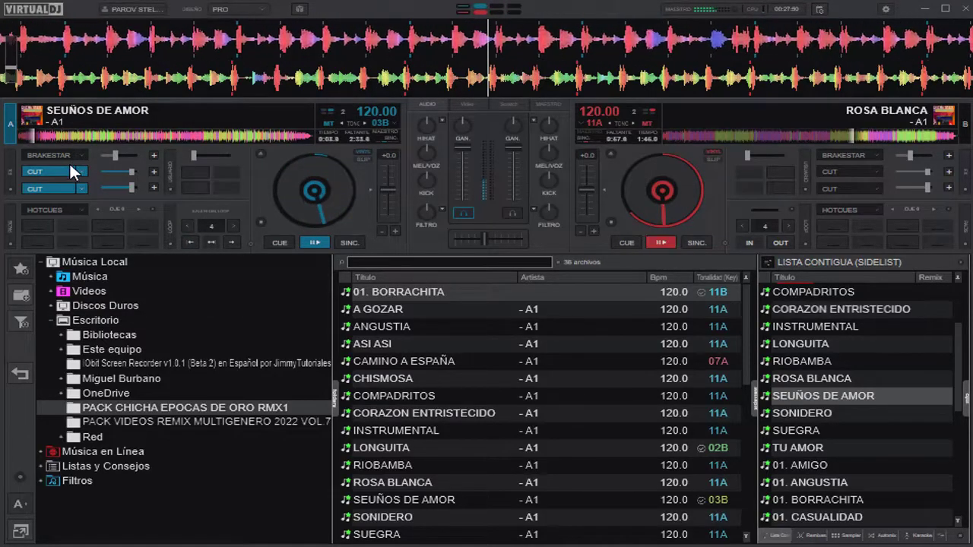
pyautogui.click(47, 168)
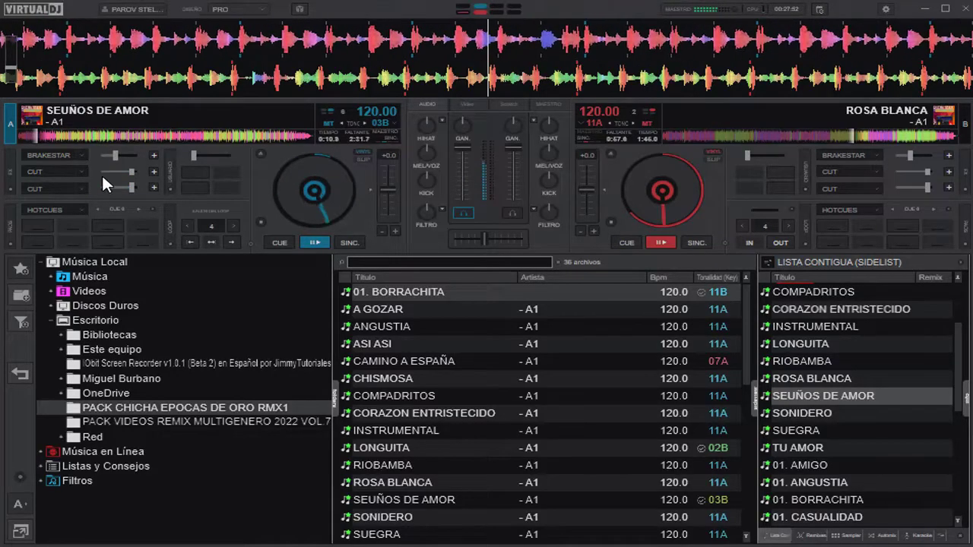
pyautogui.click(145, 135)
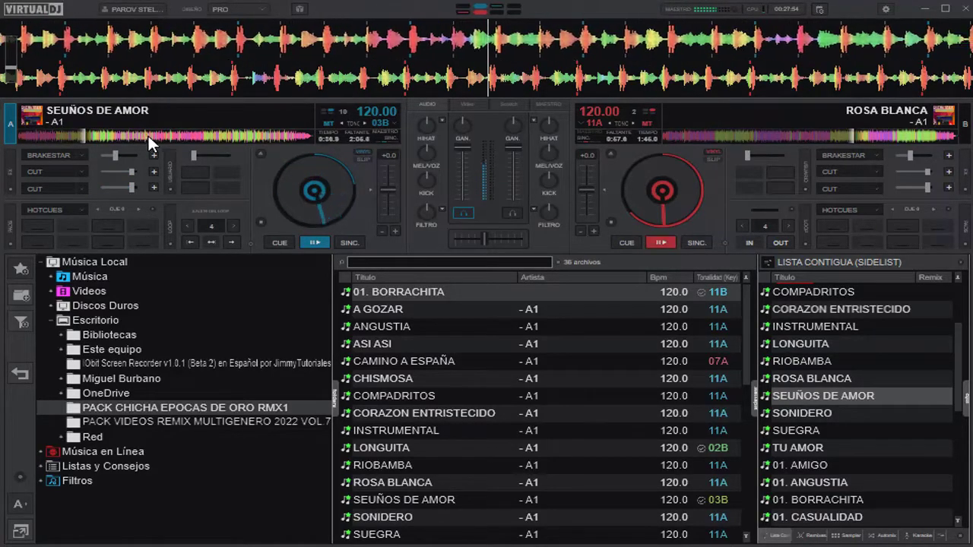
pyautogui.click(230, 134)
# - Load SONIDERO from the sidelist onto deck B and end SEUÑOS DE AMOR on deck A with BrakeStart
pyautogui.moveTo(801, 413); pyautogui.dragTo(715, 204)
pyautogui.click(45, 156)
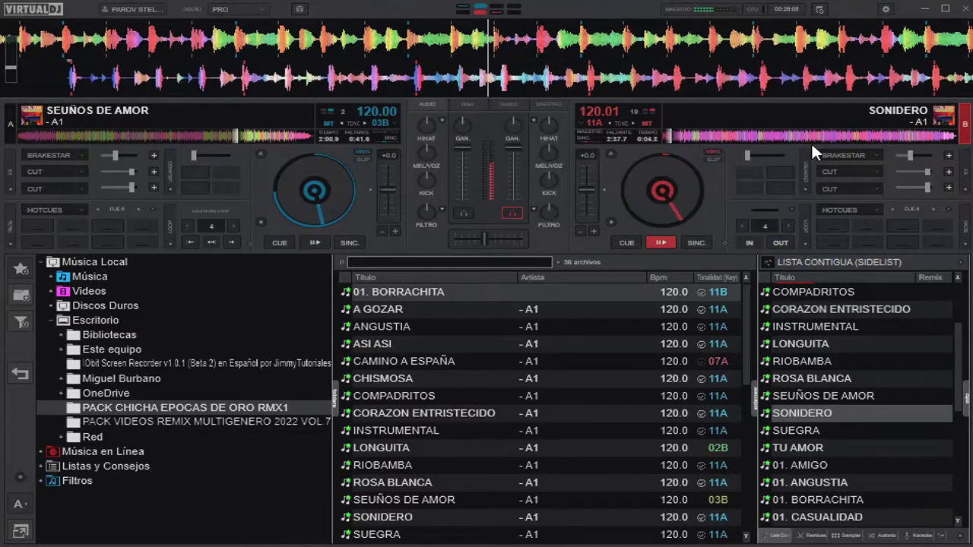
# - Apply a burst of Cut to SONIDERO on deck B and skip ahead in the track
pyautogui.click(847, 171)
pyautogui.click(847, 171)
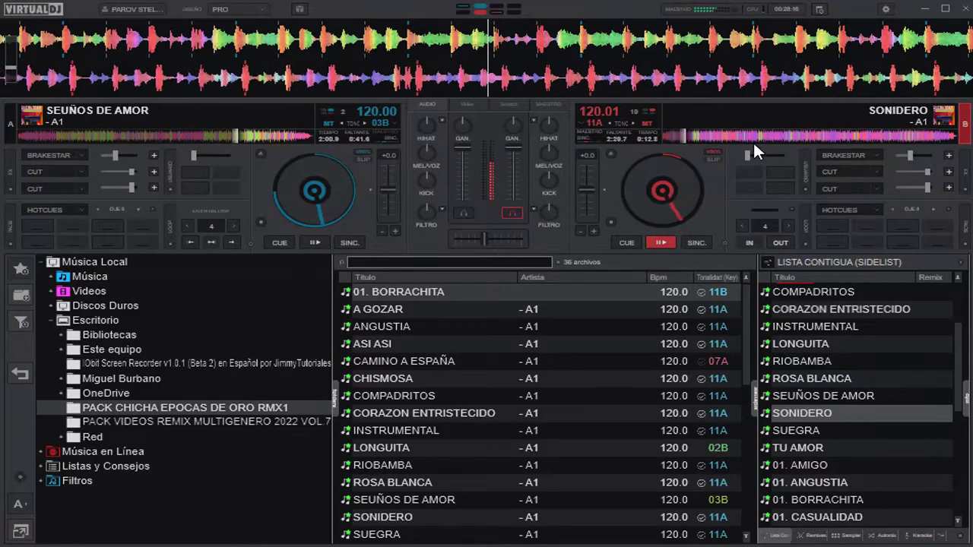
pyautogui.click(845, 132)
# - Load SUEGRA from the sidelist onto deck A and skip SONIDERO further ahead on deck B
pyautogui.moveTo(795, 430); pyautogui.dragTo(217, 159)
pyautogui.scroll(-2, 857, 446)
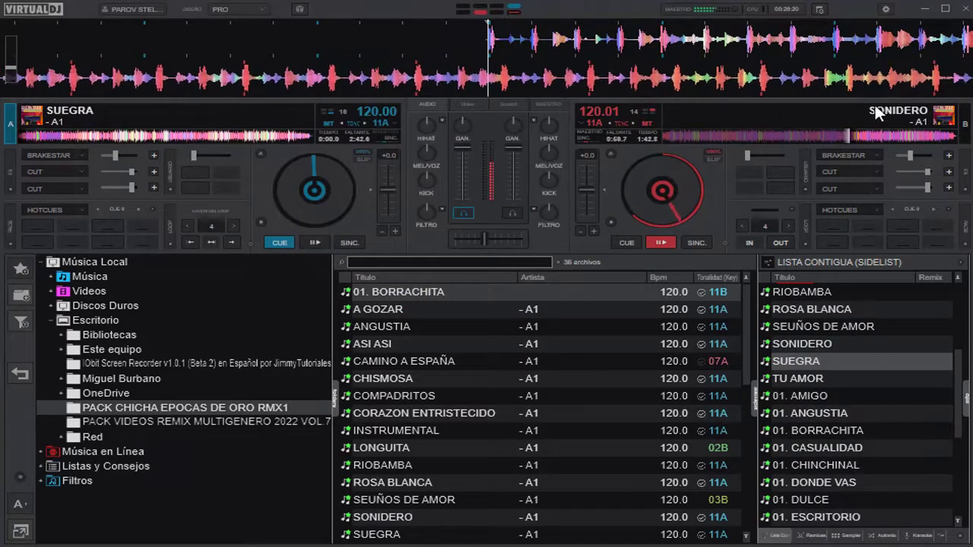
pyautogui.click(892, 134)
# - End SONIDERO on deck B with the Cut and BrakeStart effects, and load TU AMOR in its place
pyautogui.click(846, 169)
pyautogui.click(842, 154)
pyautogui.moveTo(798, 378); pyautogui.dragTo(734, 157)
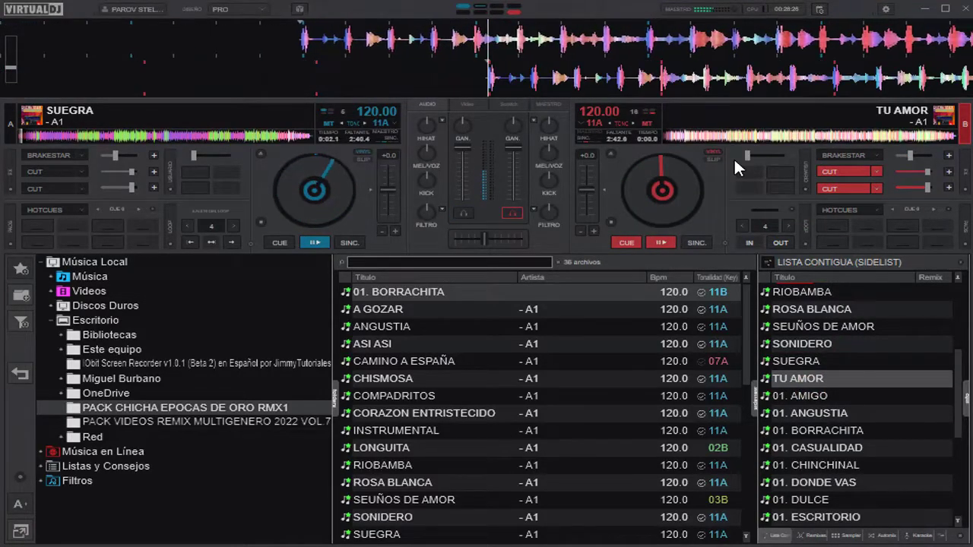
# - Apply a burst of Cut to SUEGRA on deck A and skip ahead to near the track's end
pyautogui.click(53, 172)
pyautogui.click(46, 187)
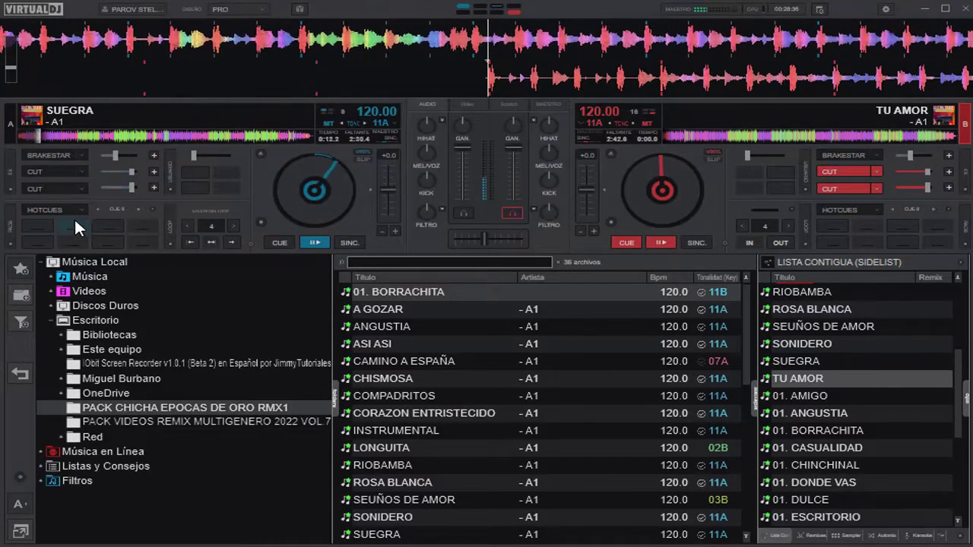
pyautogui.click(104, 136)
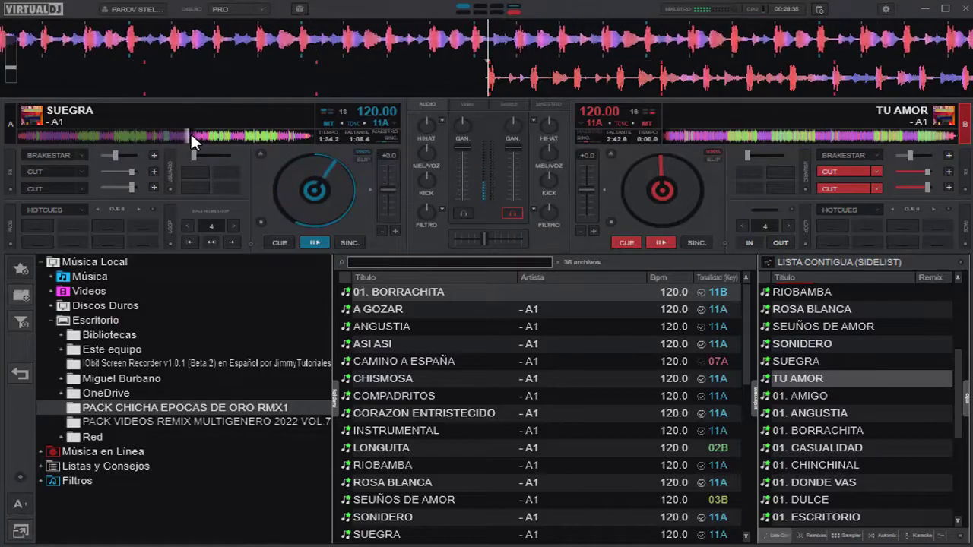
pyautogui.click(272, 133)
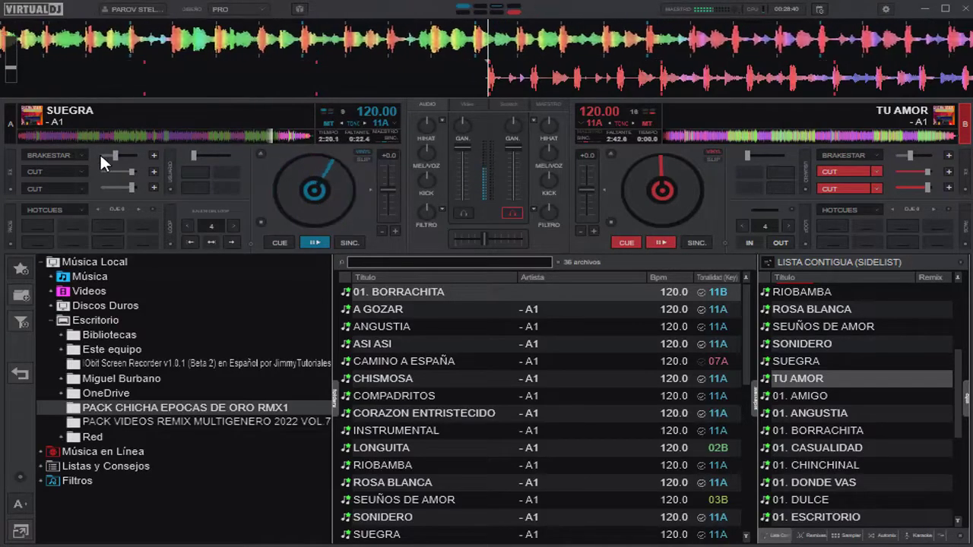
# - End SUEGRA with BrakeStart and load 01. AMIGO from the sidelist onto deck A
pyautogui.click(52, 154)
pyautogui.moveTo(820, 391); pyautogui.dragTo(314, 193)
# - Apply the Cut effect in bursts to TU AMOR on deck B, lowering its strength between bursts
pyautogui.click(832, 166)
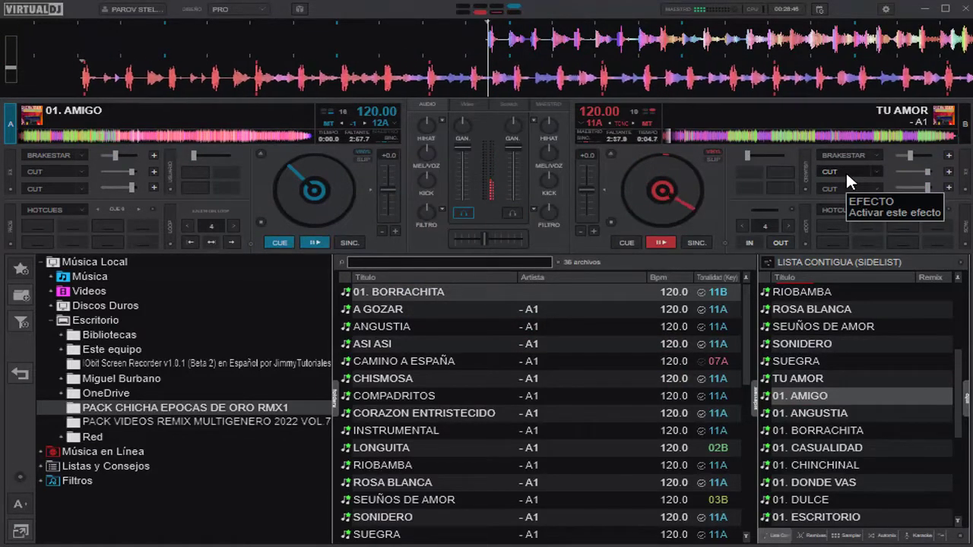
pyautogui.click(845, 170)
pyautogui.click(846, 169)
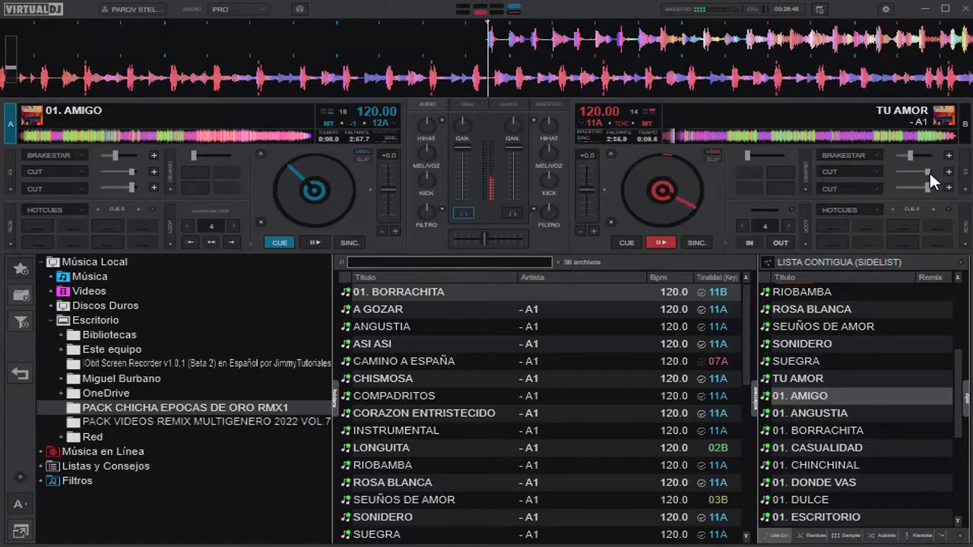
pyautogui.click(844, 171)
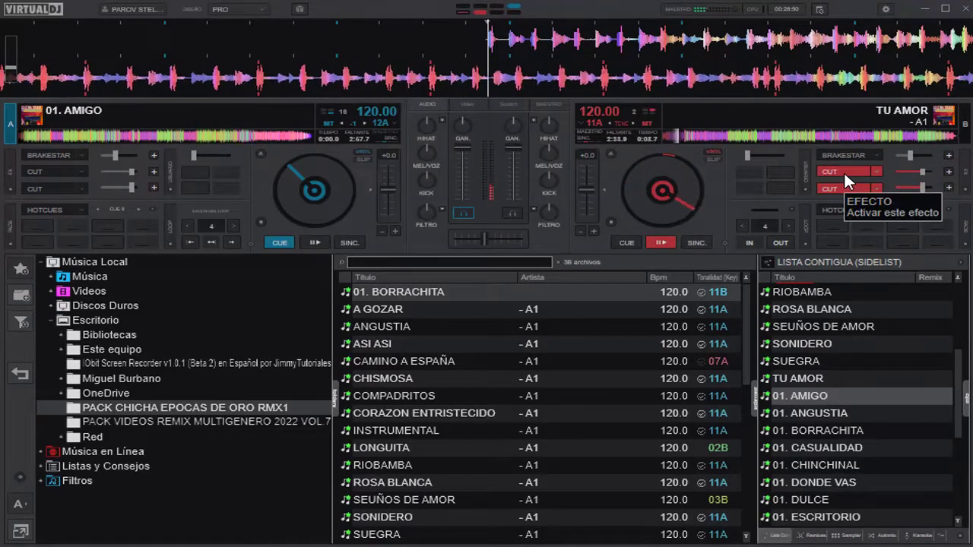
pyautogui.click(844, 171)
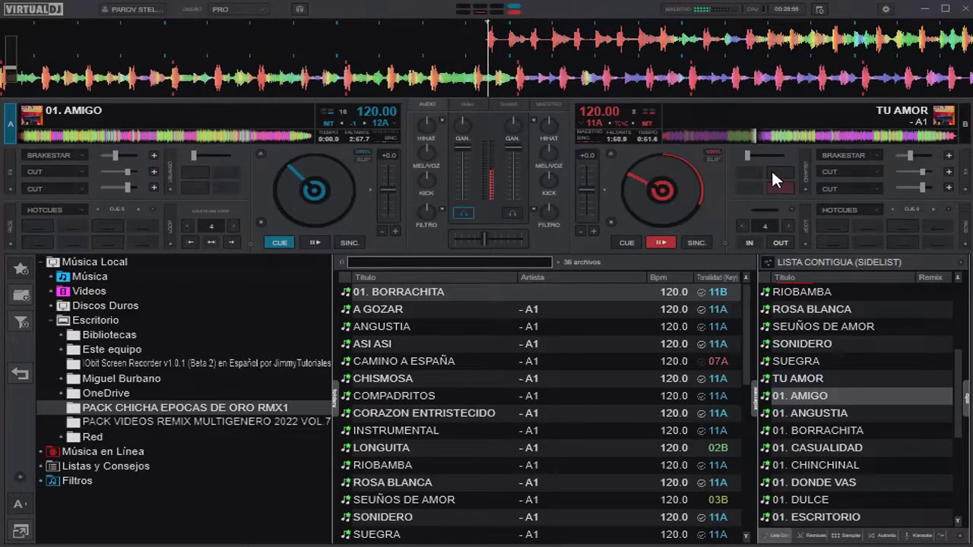
# - Skip ahead through TU AMOR on deck B and end it with BrakeStart
pyautogui.click(843, 134)
pyautogui.click(871, 136)
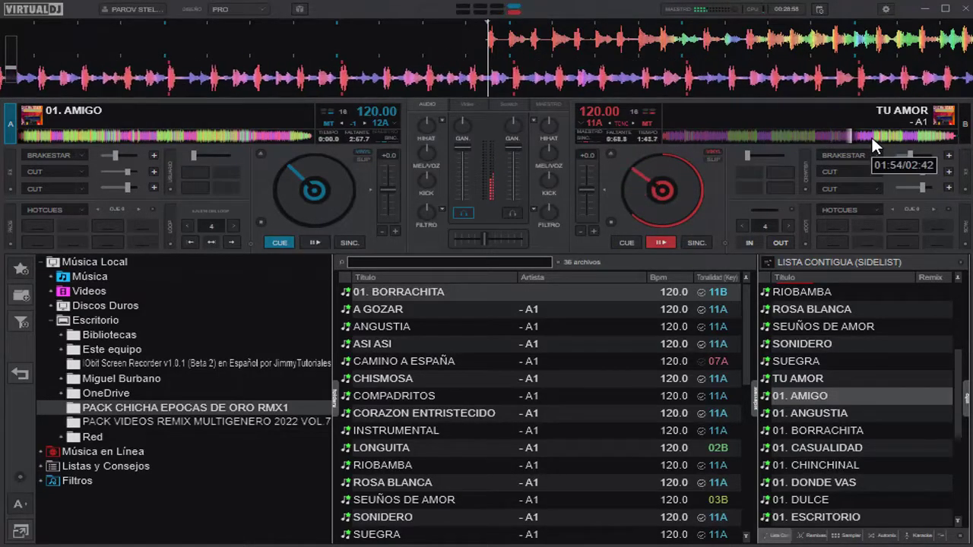
pyautogui.click(846, 154)
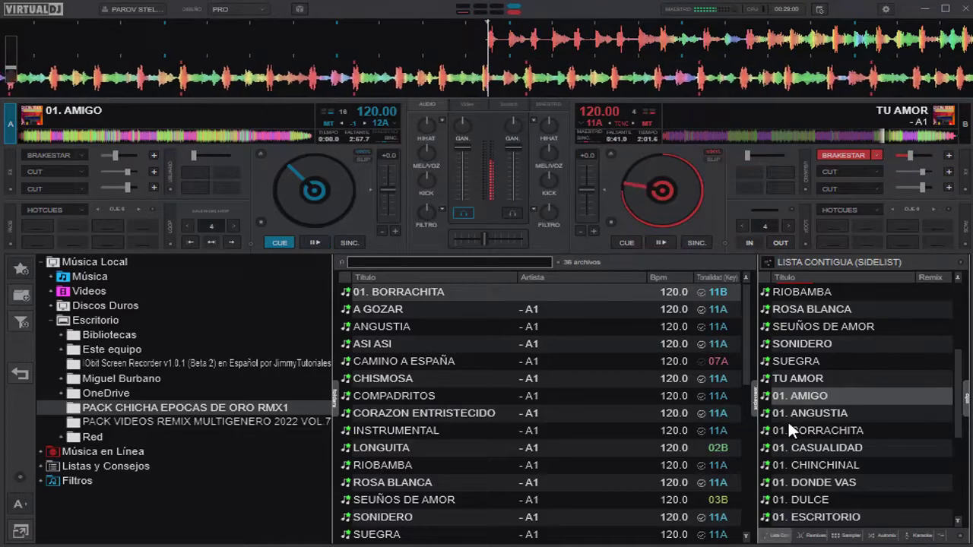
# - Load 01. BORRACHITA from the sidelist onto deck B and apply the Cut effect in bursts to AMIGO on deck A
pyautogui.moveTo(861, 431); pyautogui.dragTo(678, 160)
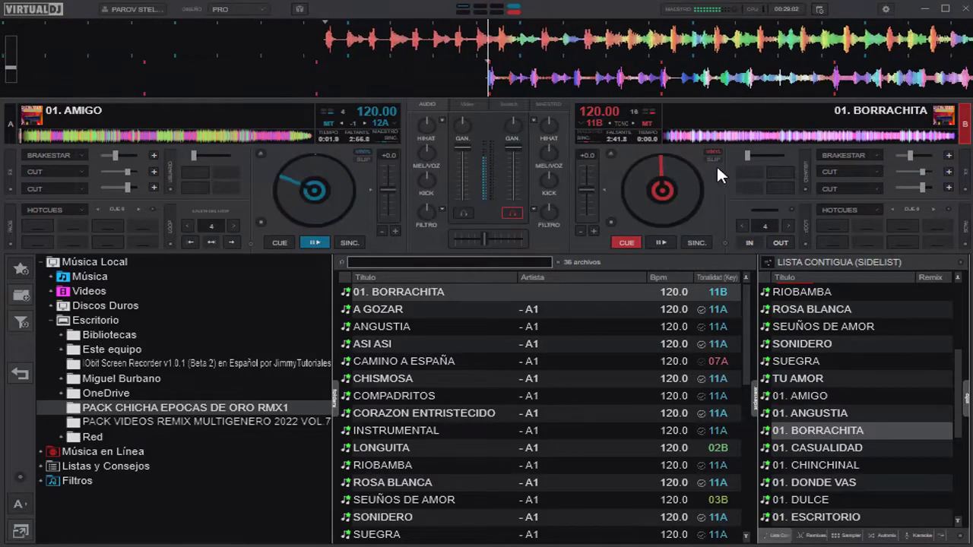
pyautogui.click(46, 171)
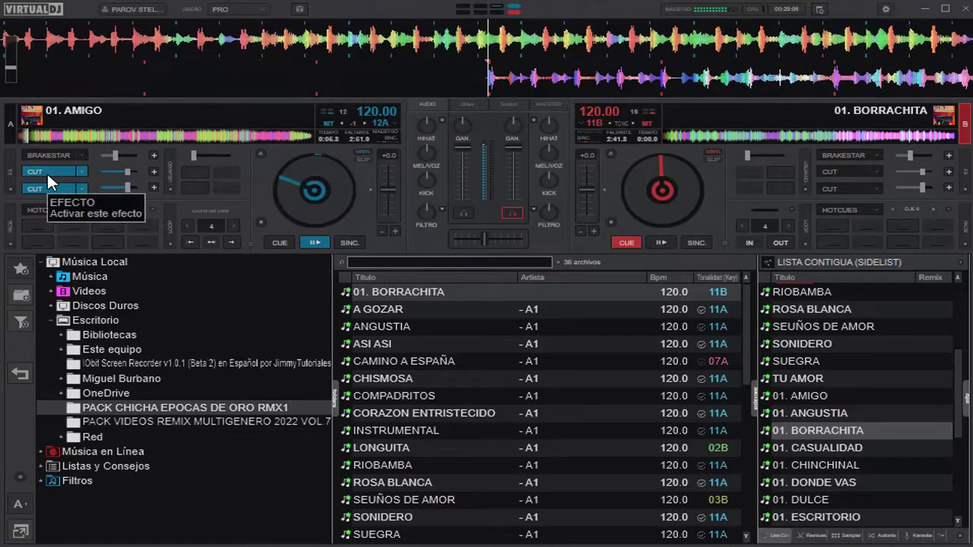
pyautogui.click(47, 173)
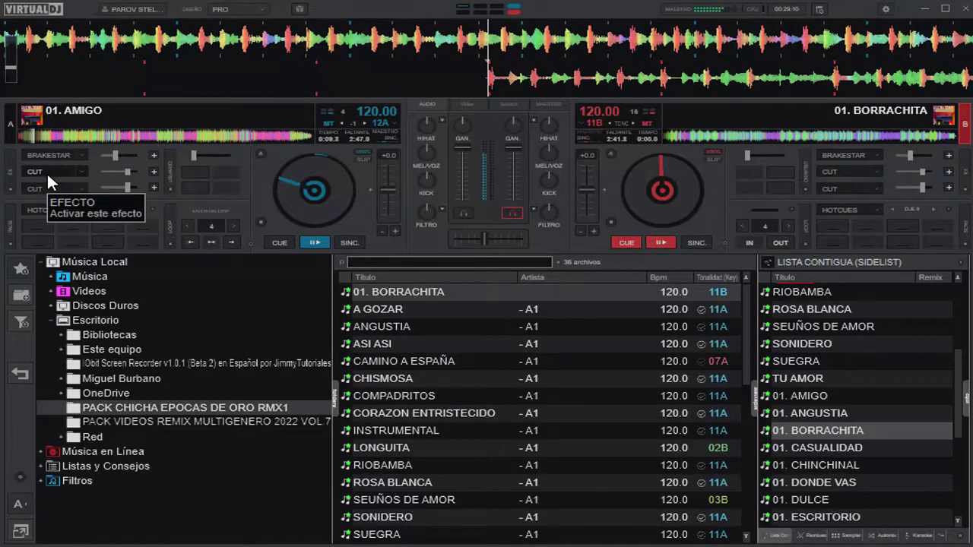
pyautogui.click(47, 172)
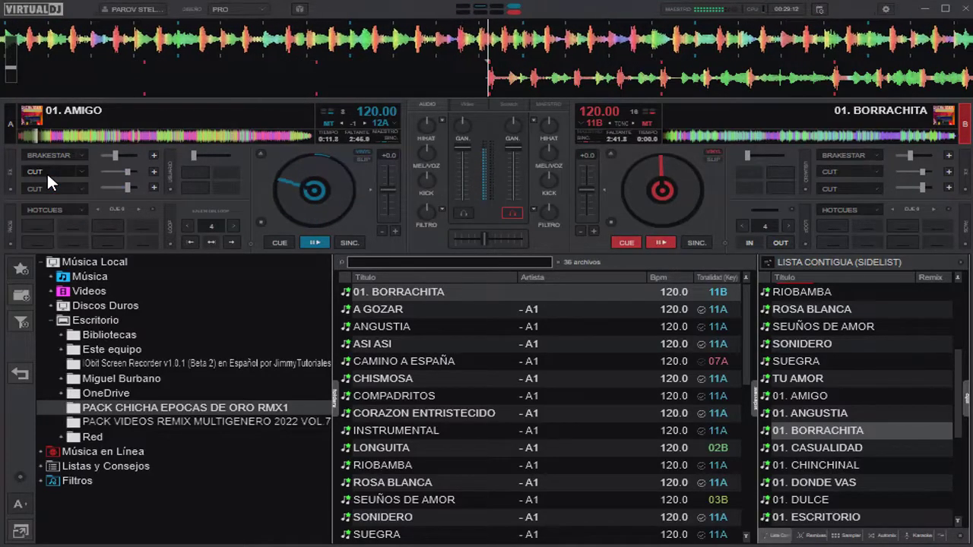
pyautogui.click(46, 172)
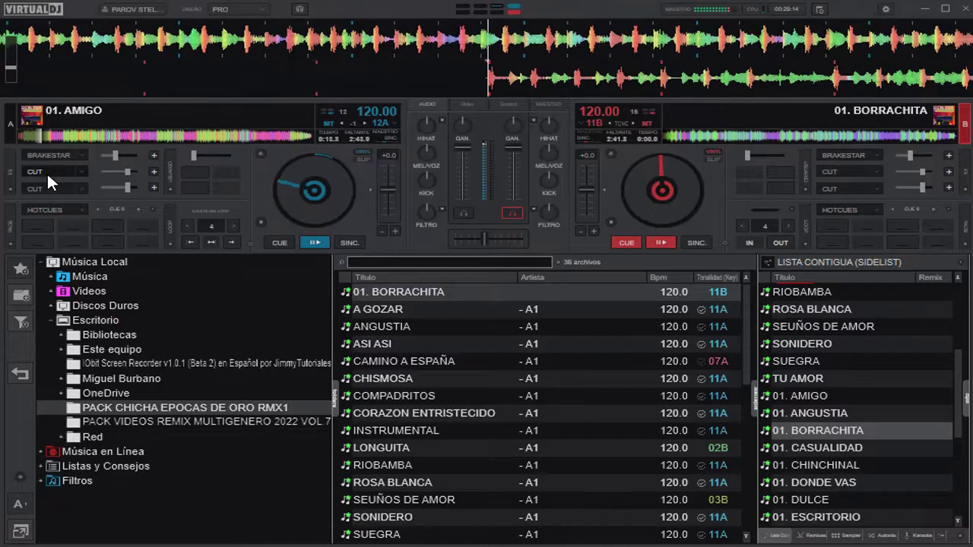
# - Skip ahead through AMIGO on deck A and end it with BrakeStart
pyautogui.click(102, 136)
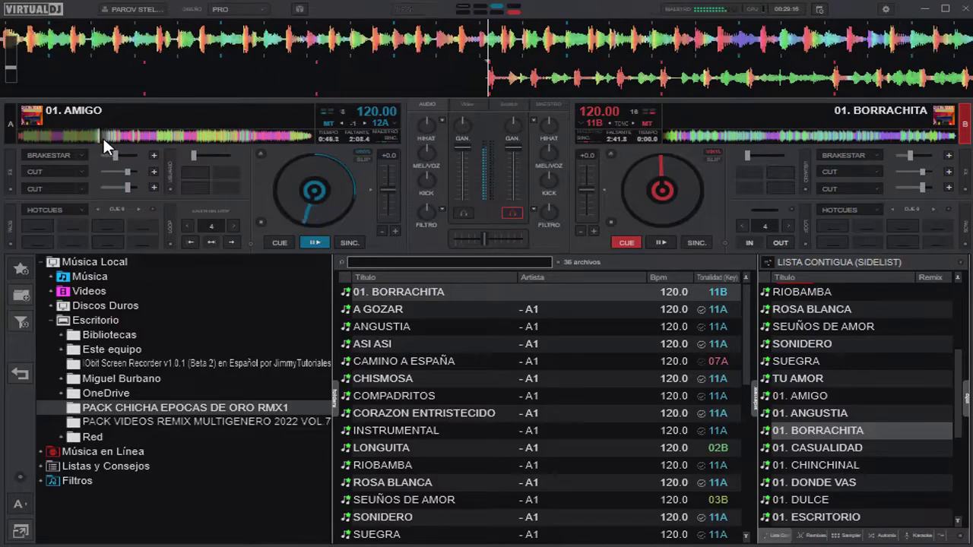
pyautogui.click(143, 135)
pyautogui.click(203, 135)
pyautogui.click(58, 155)
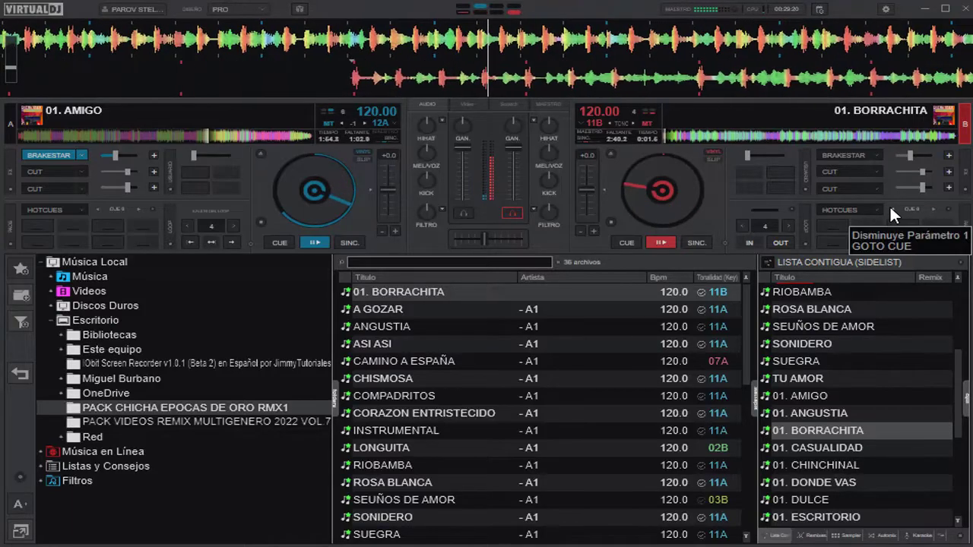
# - Load 01. CASUALIDAD from the sidelist onto deck A and skip ahead through BORRACHITA on deck B
pyautogui.moveTo(836, 449); pyautogui.dragTo(272, 206)
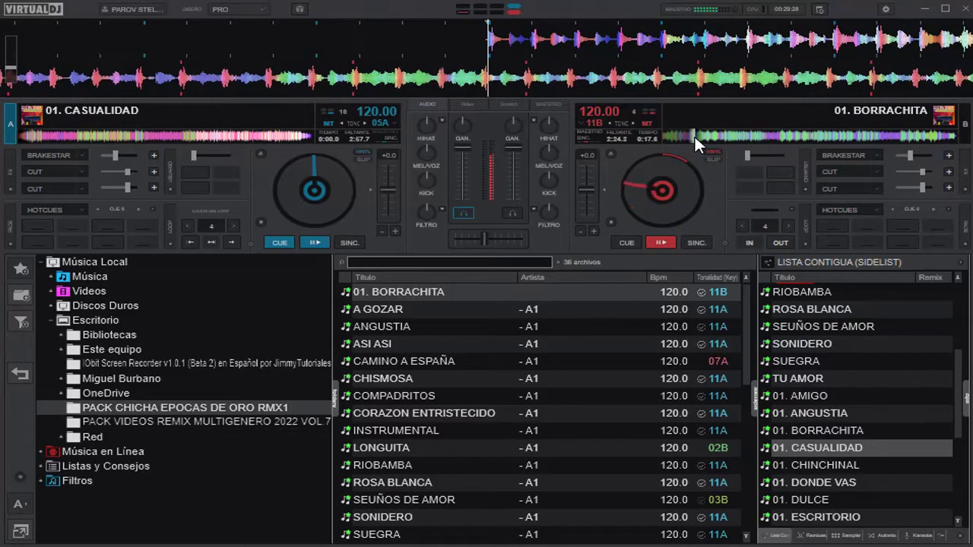
pyautogui.click(748, 136)
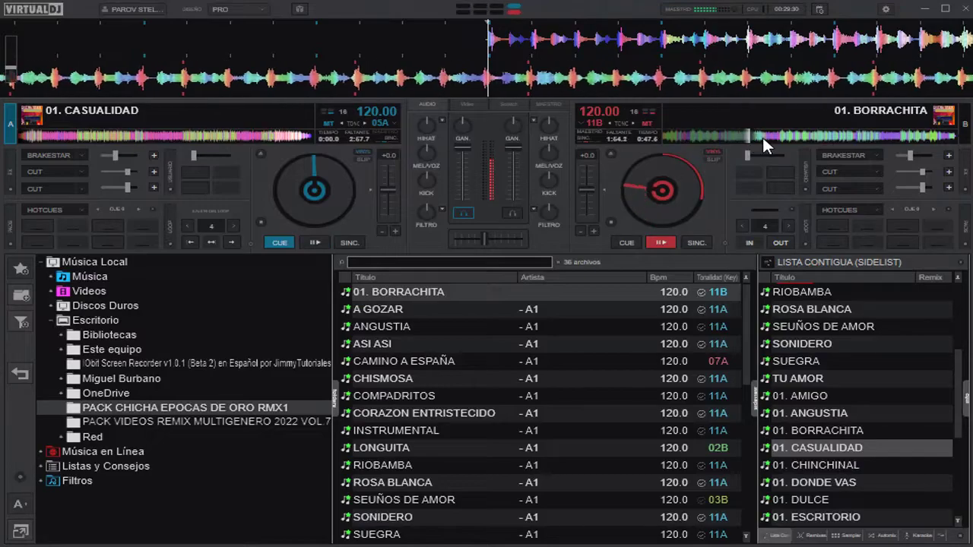
pyautogui.click(805, 136)
pyautogui.click(834, 134)
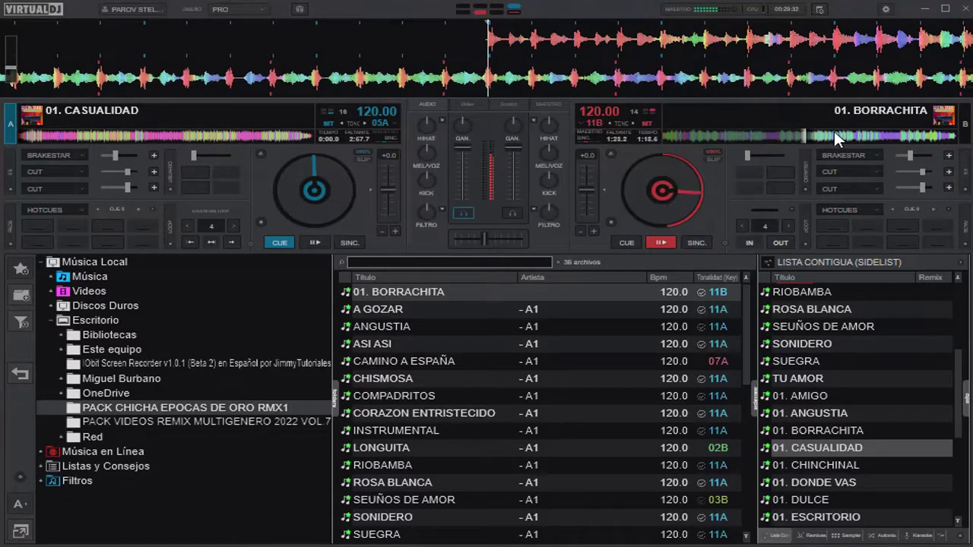
# - Apply a burst of Cut to BORRACHITA on deck B and end the track with BrakeStart near its end
pyautogui.click(839, 172)
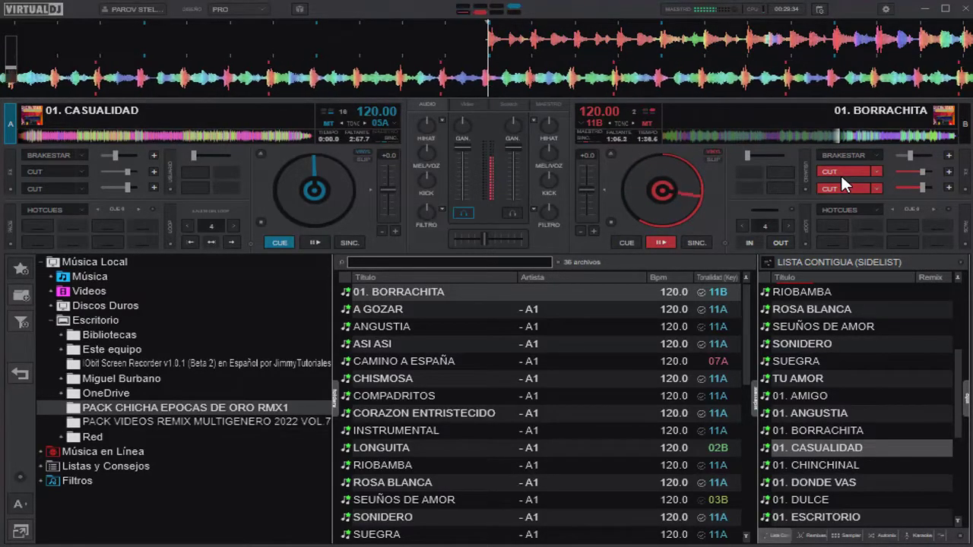
pyautogui.click(841, 173)
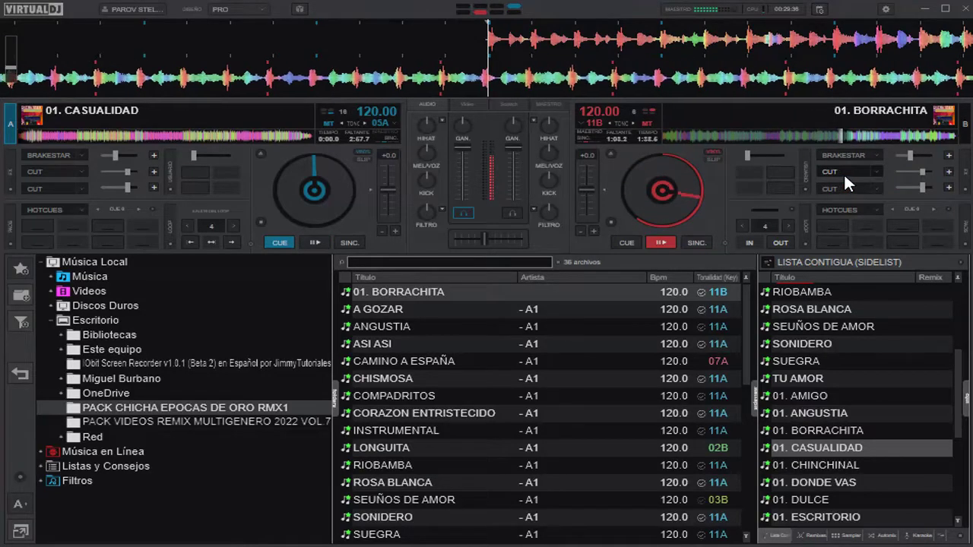
pyautogui.click(914, 134)
pyautogui.click(840, 155)
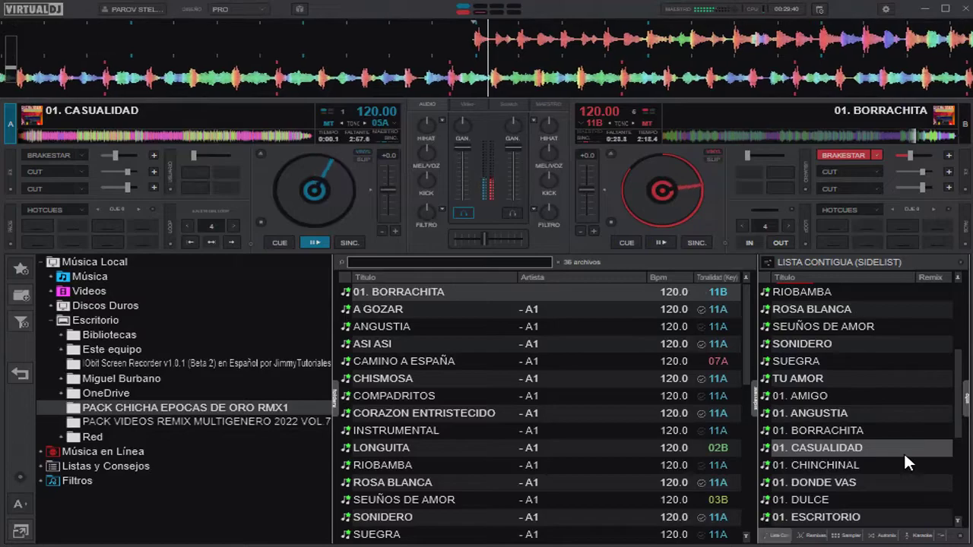
# - Load 01. CHINCHINAL from the sidelist onto deck B and apply a burst of Cut to CASUALIDAD on deck A
pyautogui.moveTo(821, 465); pyautogui.dragTo(688, 202)
pyautogui.scroll(-5, 903, 447)
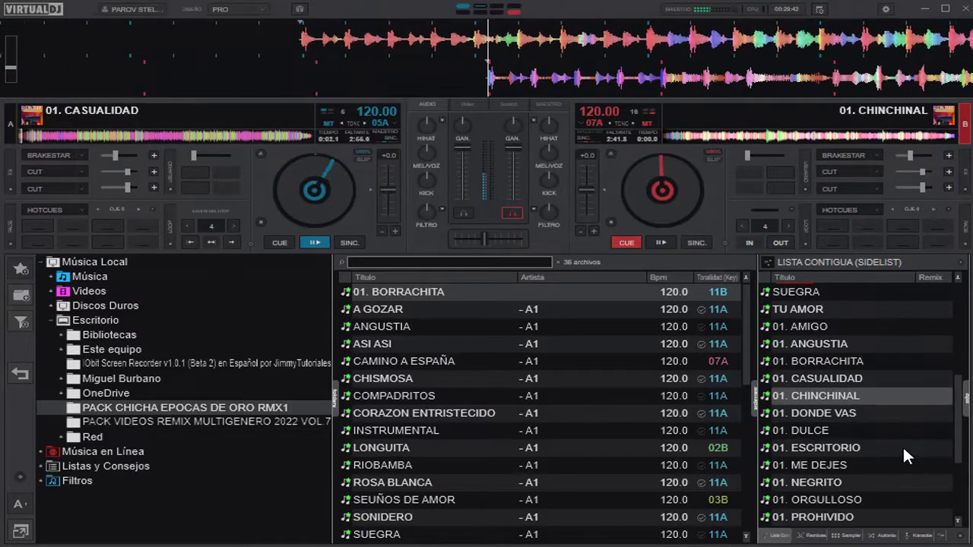
pyautogui.scroll(1, 904, 444)
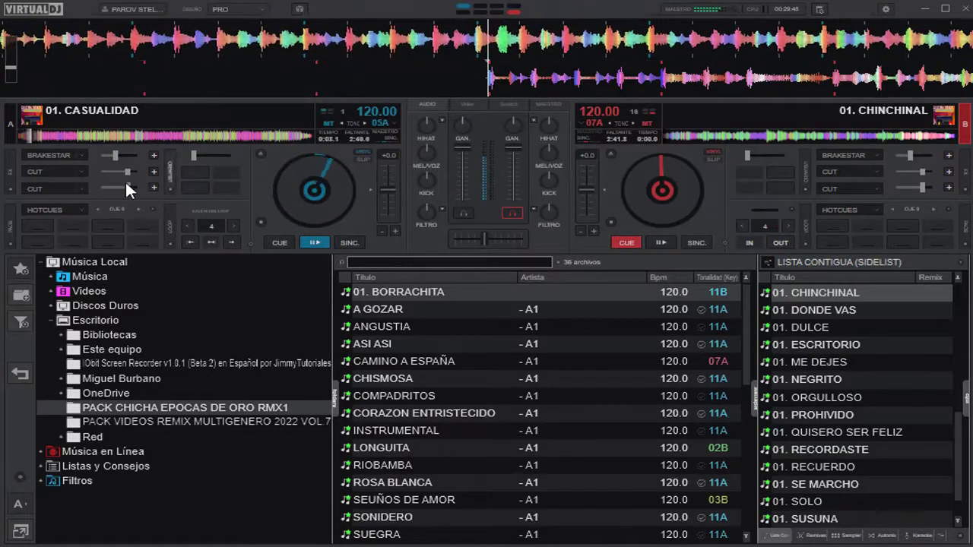
pyautogui.click(37, 171)
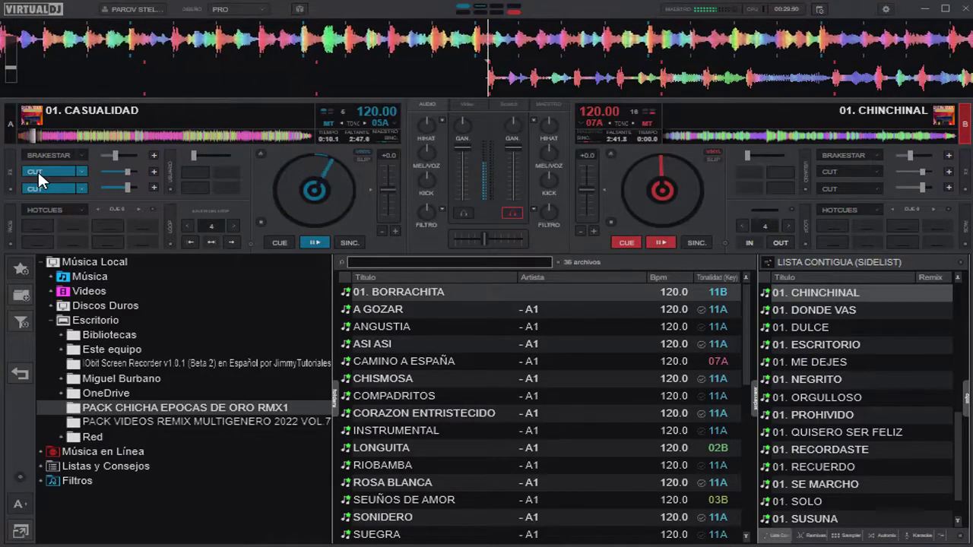
pyautogui.click(38, 172)
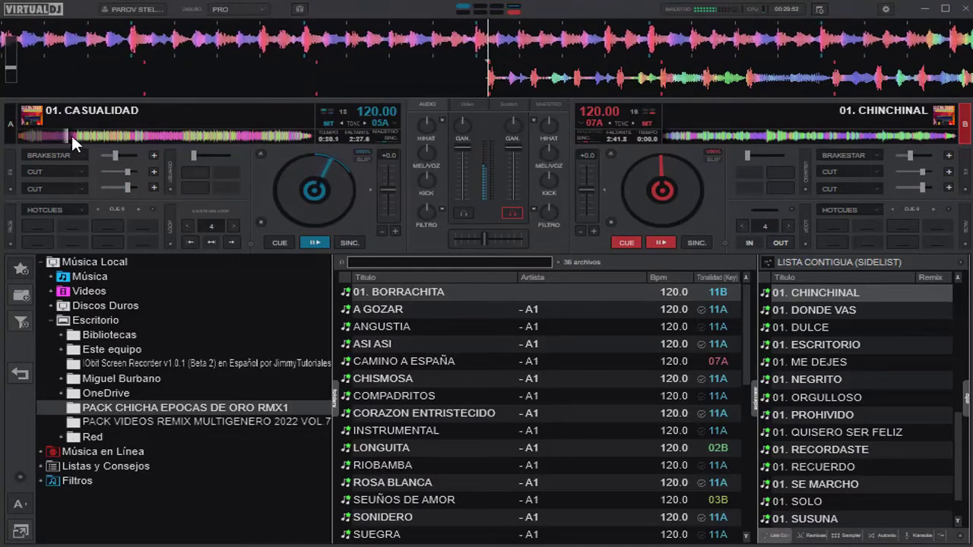
# - Skip ahead to near the end of CASUALIDAD on deck A and end it with BrakeStart
pyautogui.click(163, 134)
pyautogui.moveTo(165, 131); pyautogui.dragTo(228, 135)
pyautogui.click(267, 133)
pyautogui.click(55, 156)
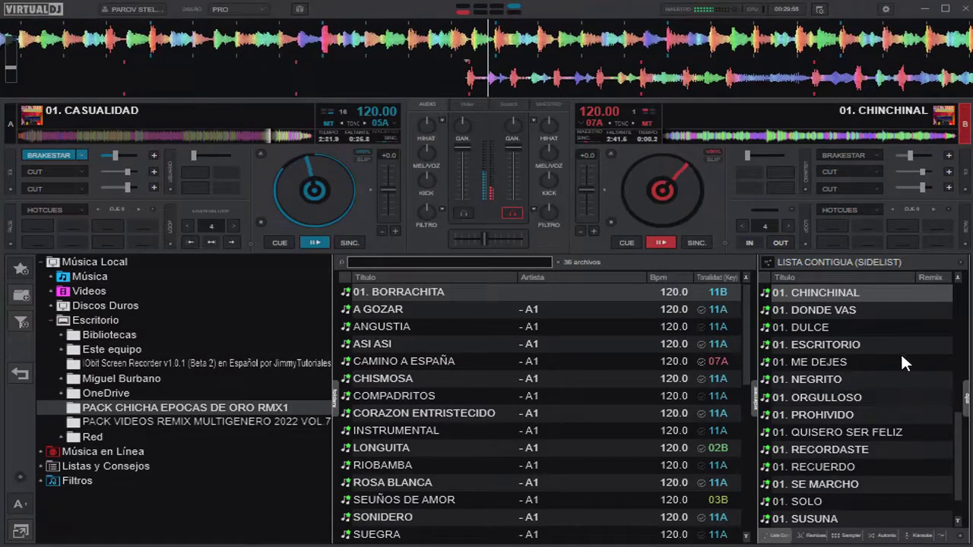
# - Load 01. DONDE VAS onto deck A and apply Cut in bursts to CHINCHINAL on deck B, lowering the effect's strength
pyautogui.moveTo(830, 309); pyautogui.dragTo(271, 178)
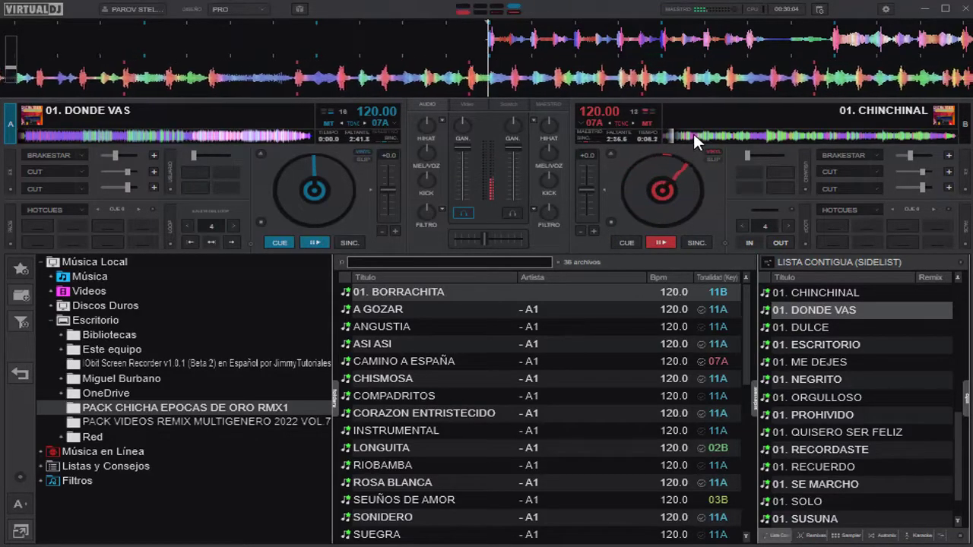
pyautogui.moveTo(923, 190)
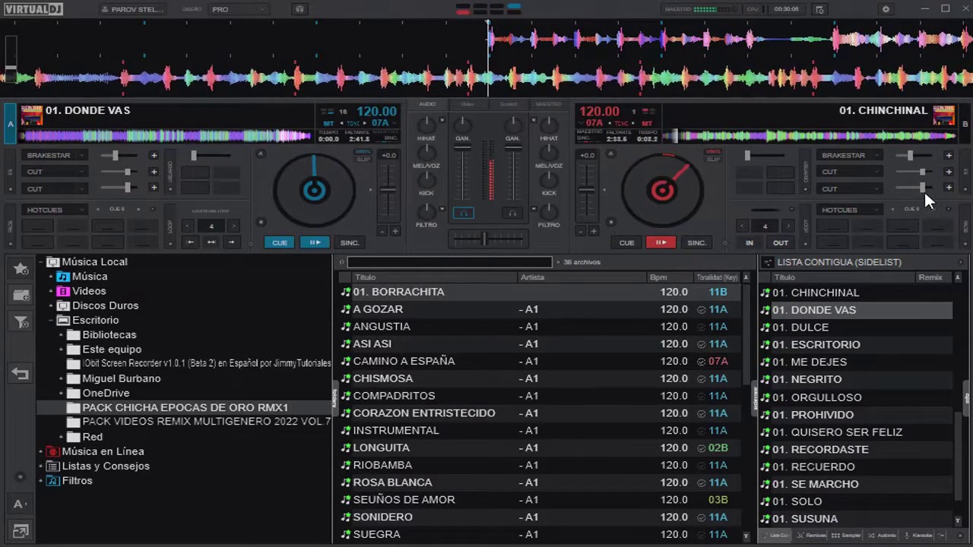
pyautogui.click(844, 184)
pyautogui.moveTo(923, 189); pyautogui.dragTo(912, 188)
pyautogui.click(844, 189)
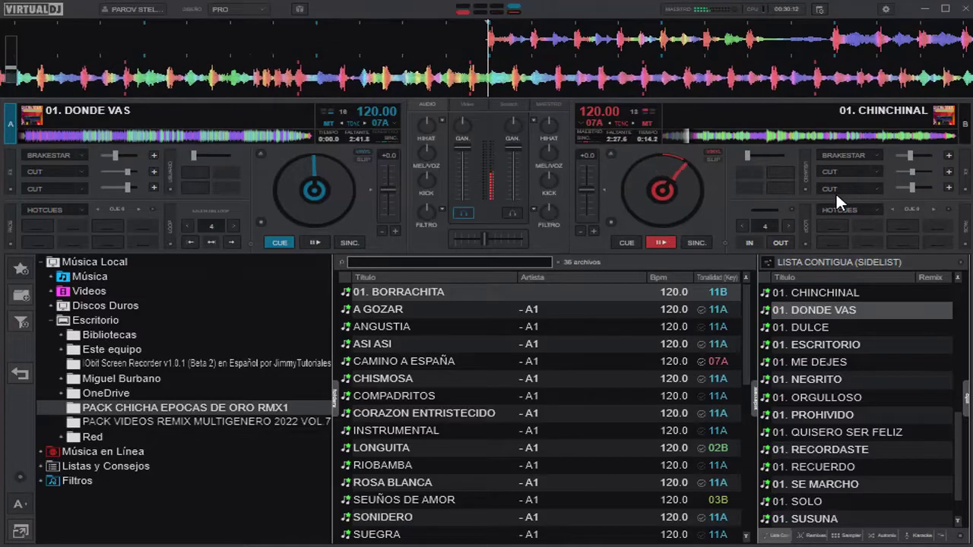
pyautogui.click(844, 188)
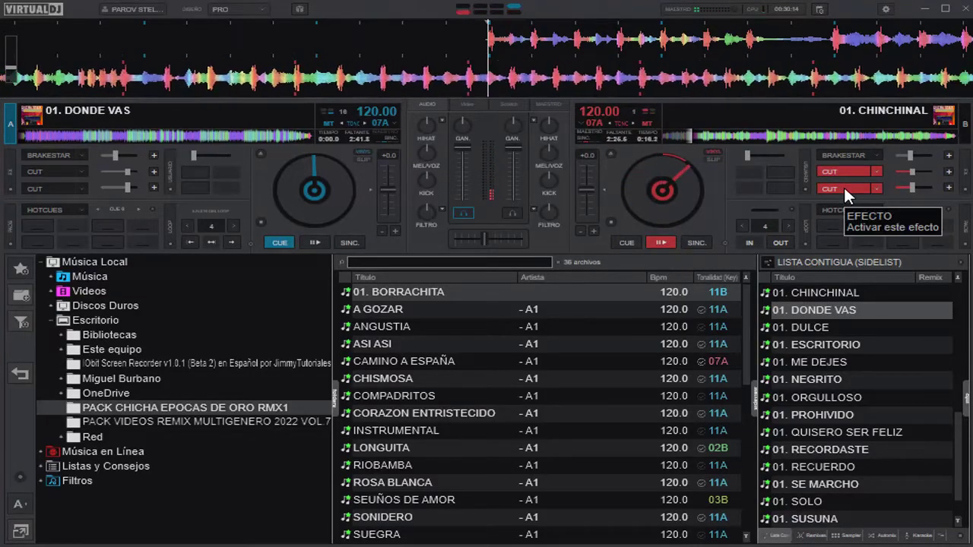
pyautogui.click(843, 185)
pyautogui.click(840, 182)
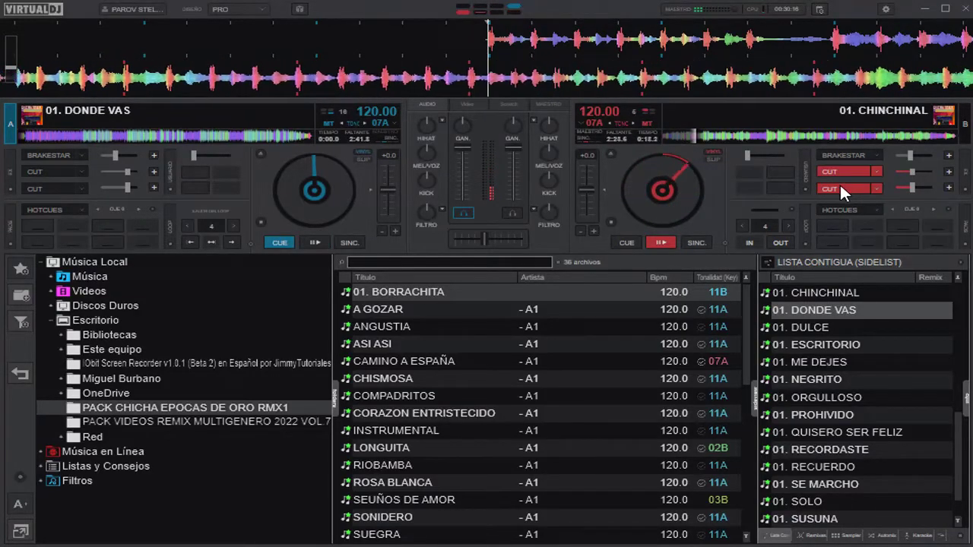
pyautogui.click(839, 185)
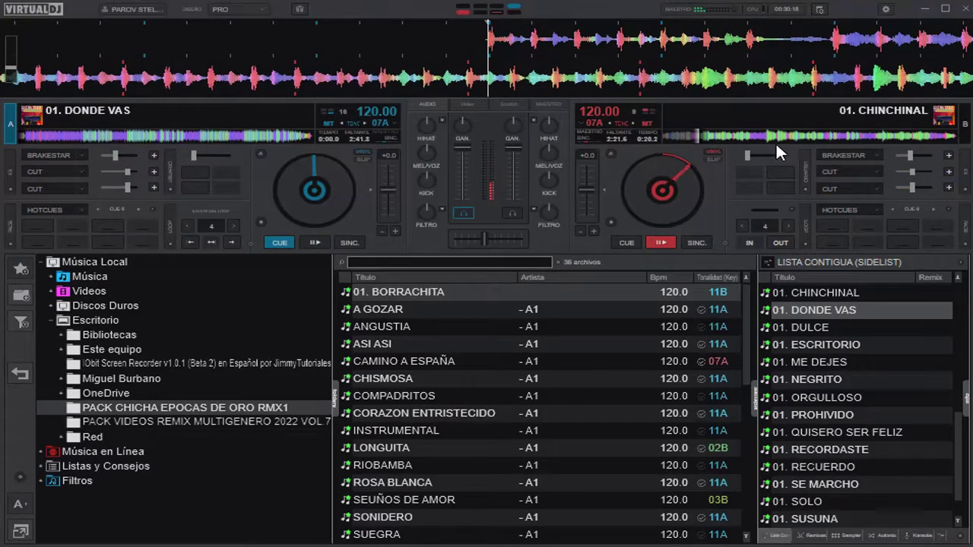
# - Skip ahead in CHINCHINAL on deck B and end it with BrakeStart, reselected in the deck's first effect slot
pyautogui.moveTo(775, 141); pyautogui.dragTo(812, 137)
pyautogui.scroll(-1, 844, 155)
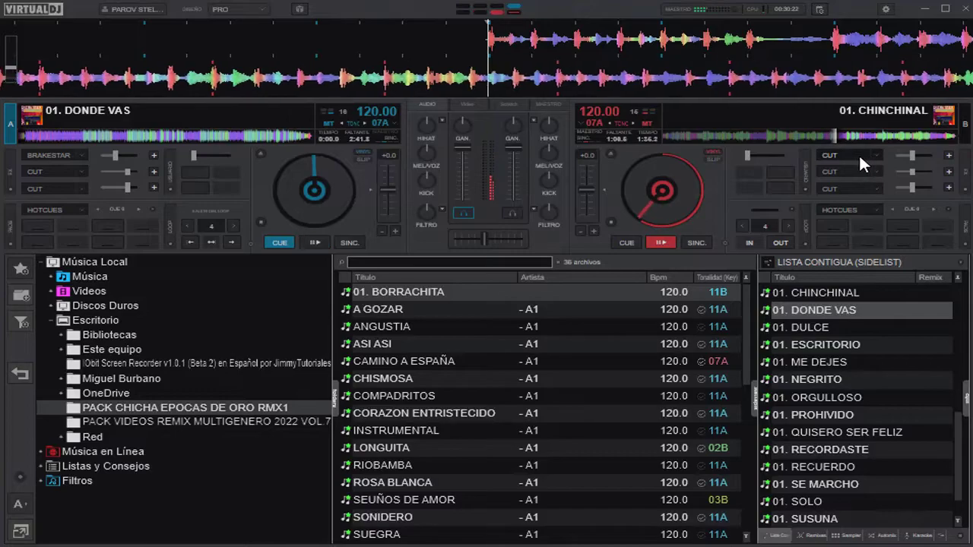
pyautogui.click(867, 156)
pyautogui.click(945, 197)
pyautogui.click(841, 156)
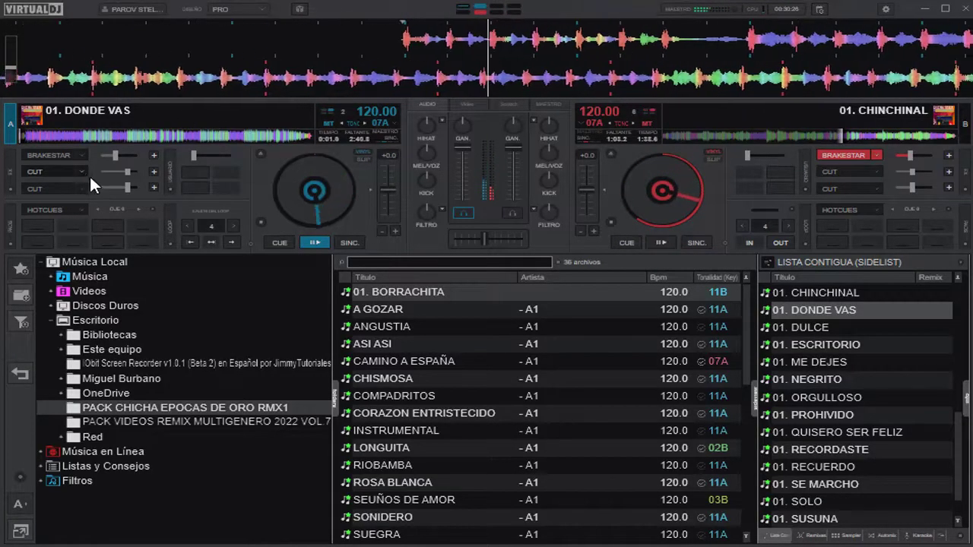
# - Apply a burst of Cut at lowered strength to DONDE VAS on deck A and skip ahead in the track
pyautogui.moveTo(127, 190)
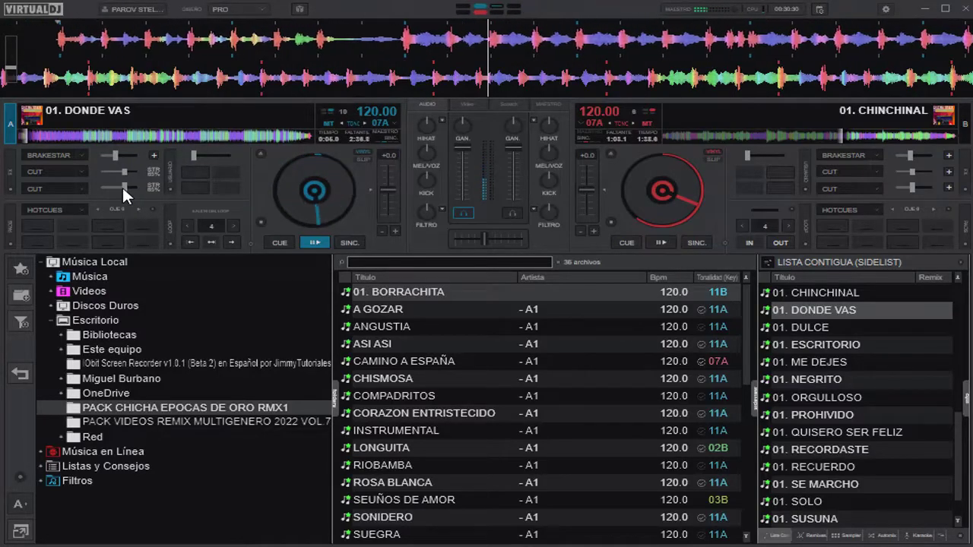
pyautogui.moveTo(122, 173)
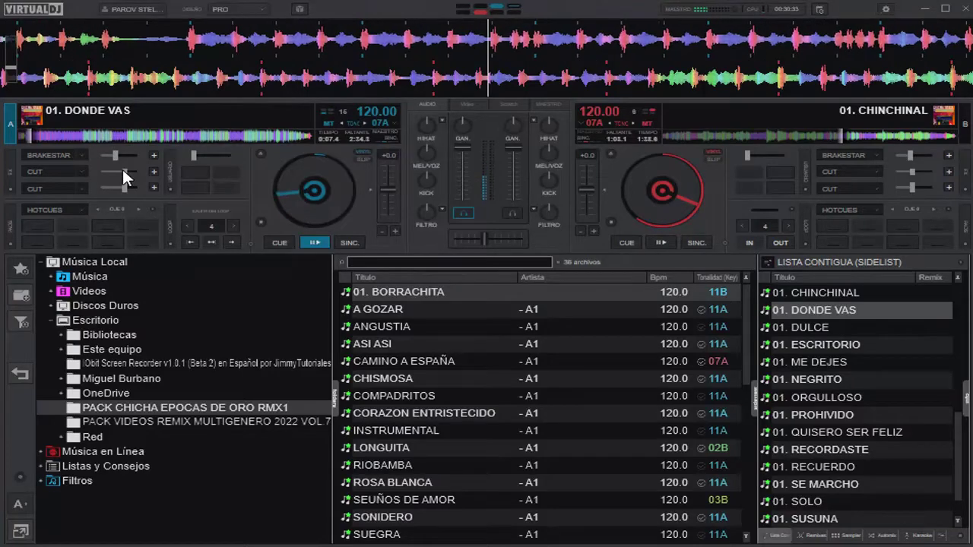
pyautogui.click(42, 169)
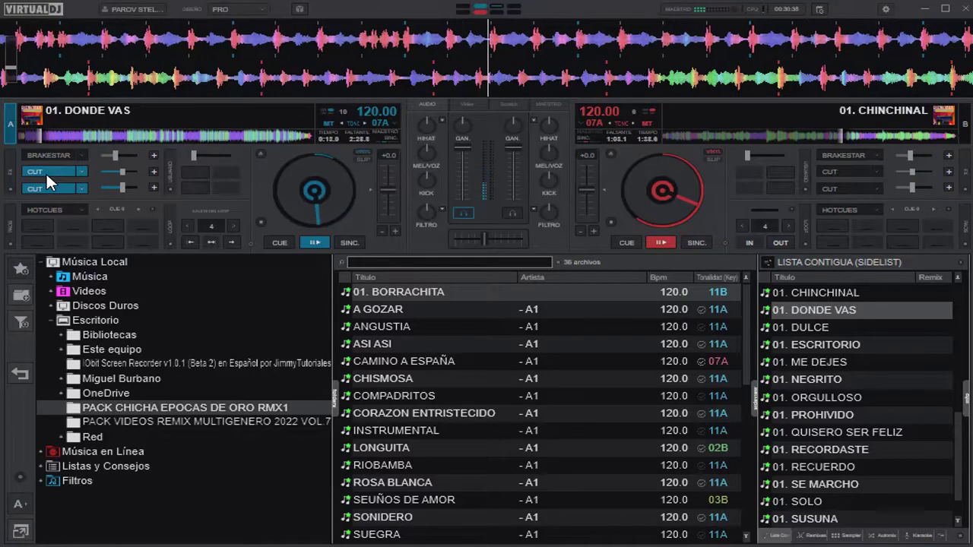
pyautogui.click(46, 172)
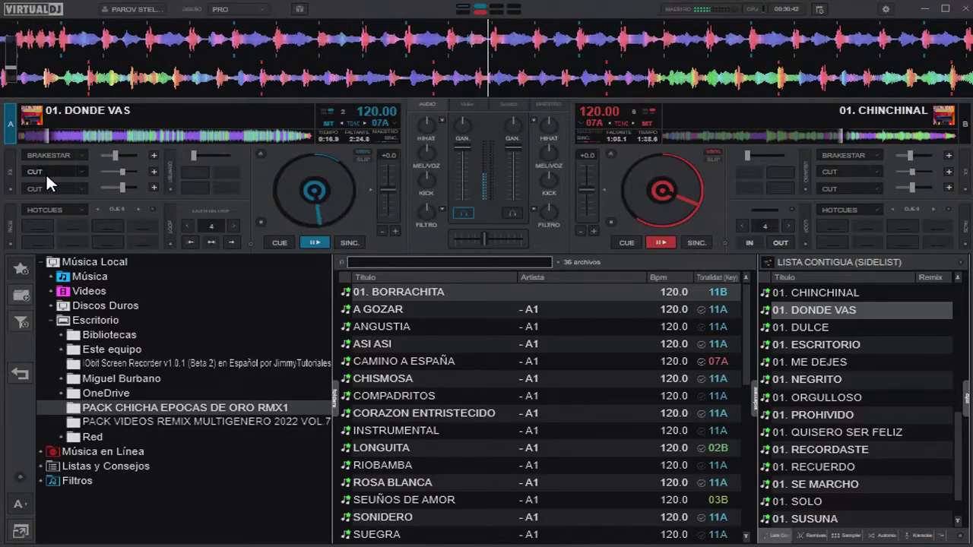
pyautogui.click(110, 134)
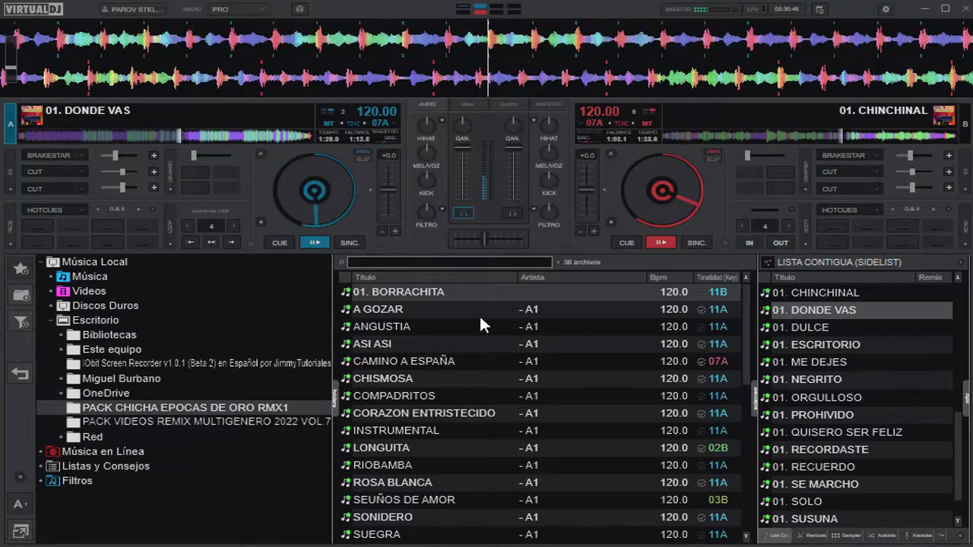
# - Transition from DONDE VAS to 01. DULCE on deck B with BrakeStart and load 01. ESCRITORIO onto deck A
pyautogui.moveTo(810, 328); pyautogui.dragTo(525, 182)
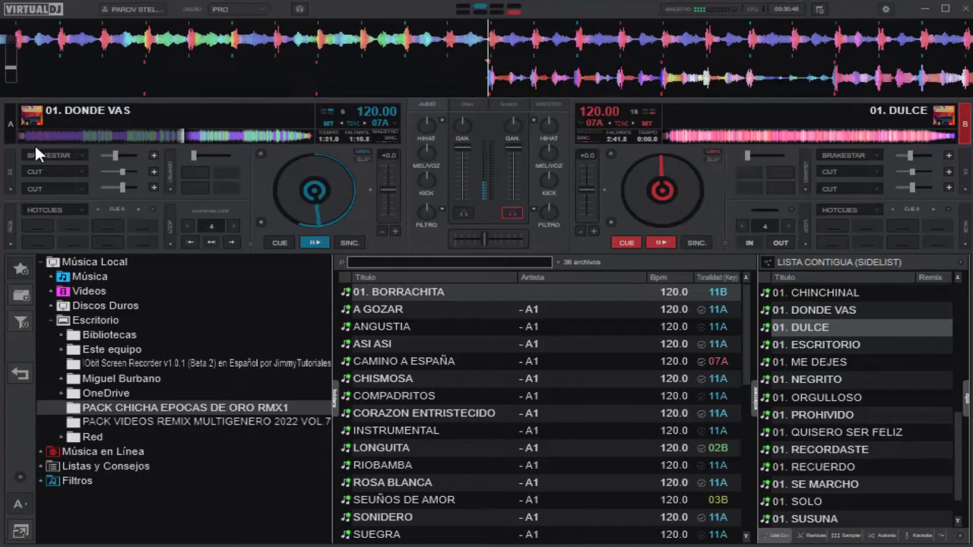
pyautogui.click(37, 156)
pyautogui.moveTo(835, 347); pyautogui.dragTo(304, 191)
# - Skip ahead through DULCE on deck B and apply a burst of Cut to it
pyautogui.moveTo(630, 11)
pyautogui.mouseDown()
pyautogui.moveTo(659, 7)
pyautogui.moveTo(628, 8)
pyautogui.mouseUp()
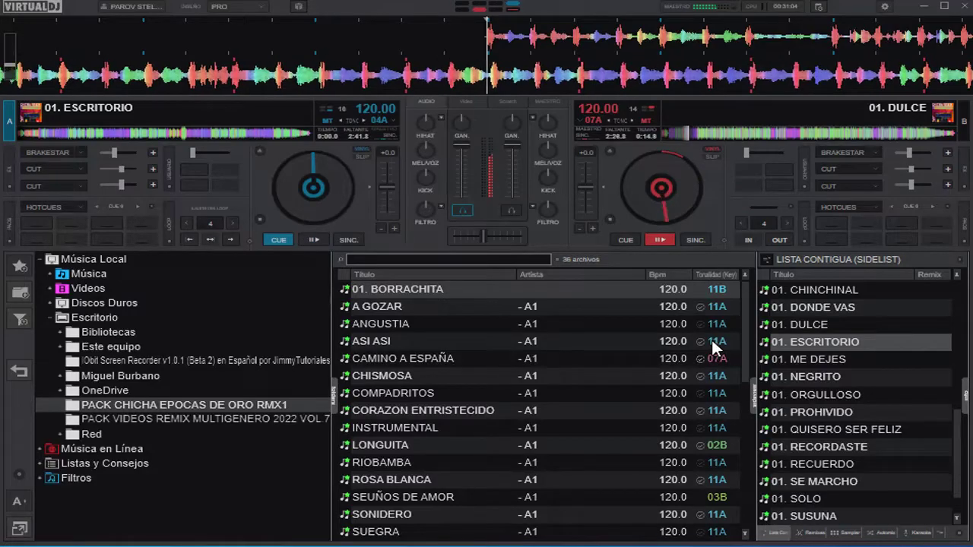
pyautogui.click(785, 134)
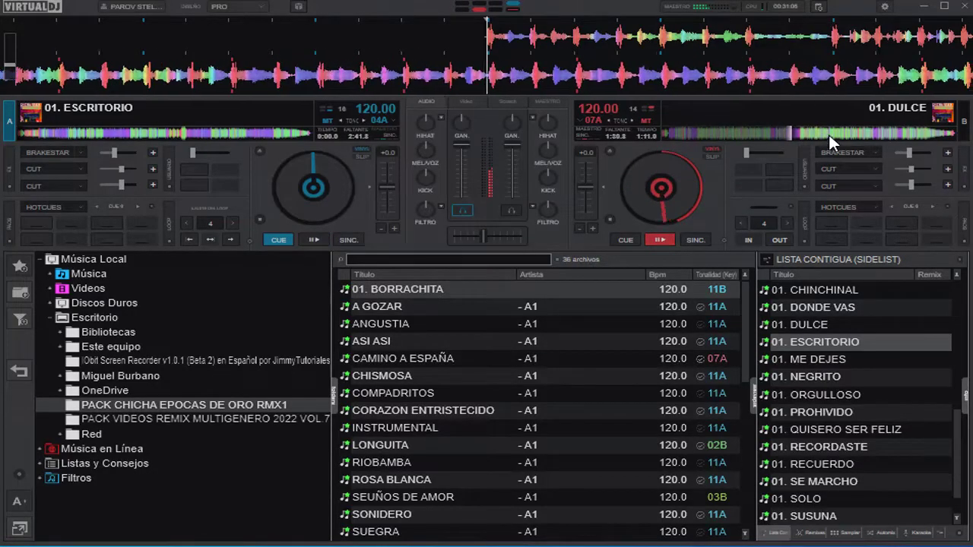
pyautogui.click(848, 186)
pyautogui.click(847, 184)
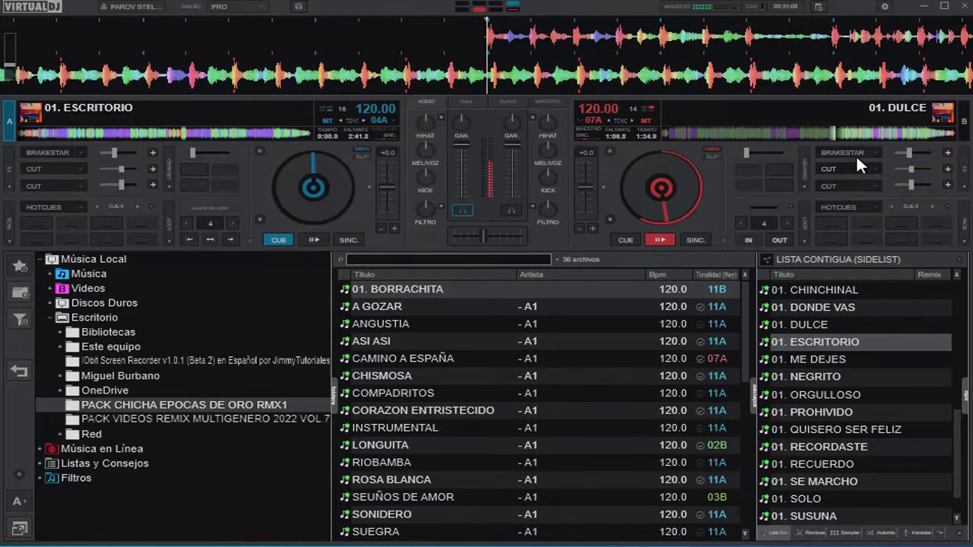
# - Transition from DULCE to ESCRITORIO on deck A with BrakeStart and load 01. ME DEJES onto deck B
pyautogui.click(844, 152)
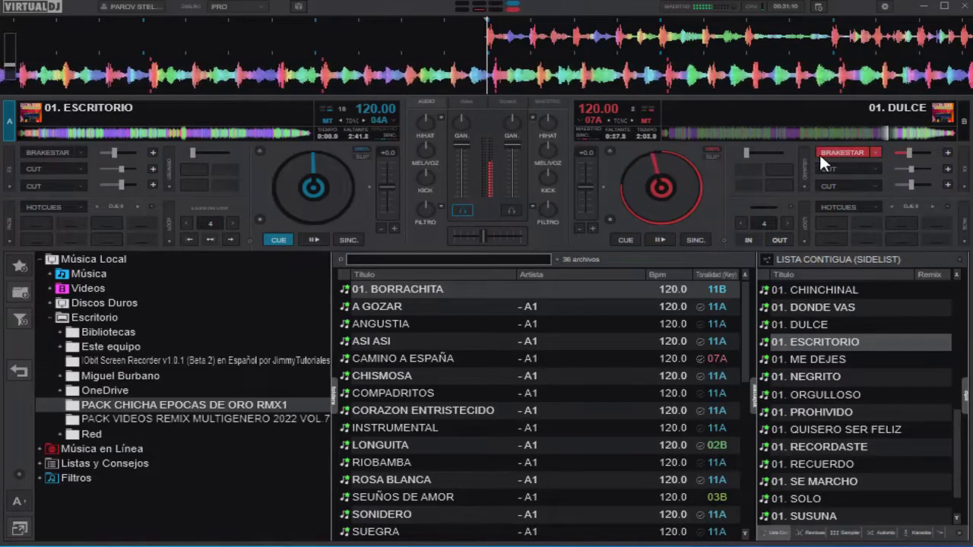
pyautogui.moveTo(817, 358); pyautogui.dragTo(692, 189)
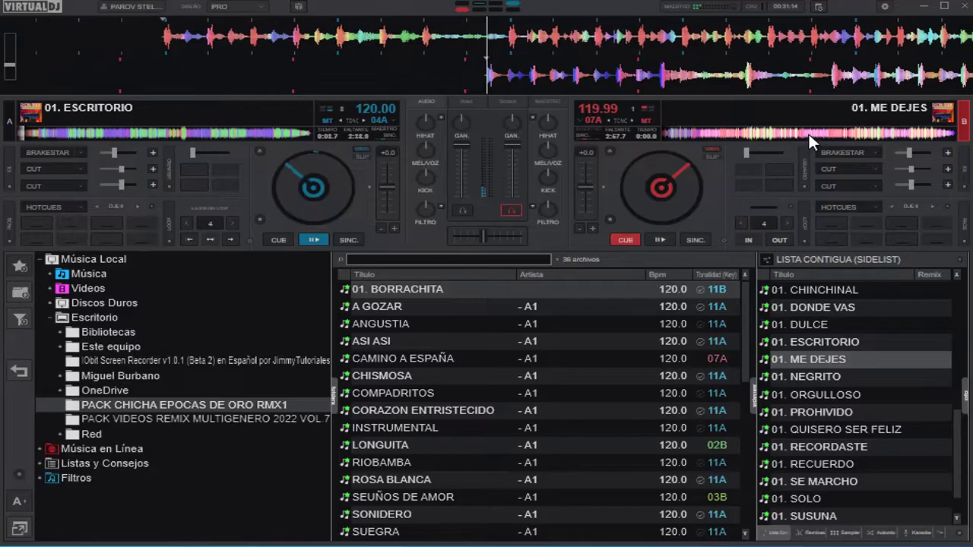
# - Apply a burst of Cut to ESCRITORIO on deck A and skip ahead through the track towards its end
pyautogui.click(42, 168)
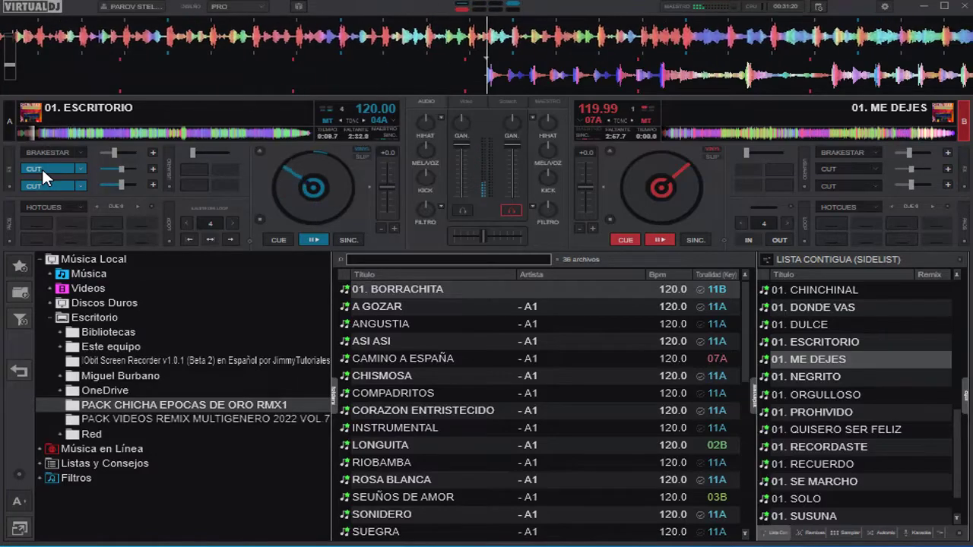
pyautogui.click(41, 167)
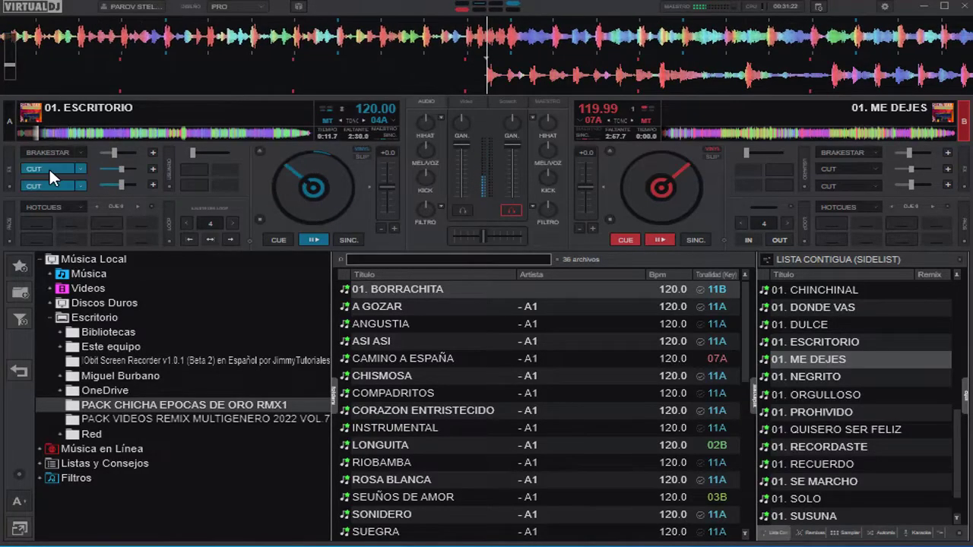
pyautogui.click(96, 134)
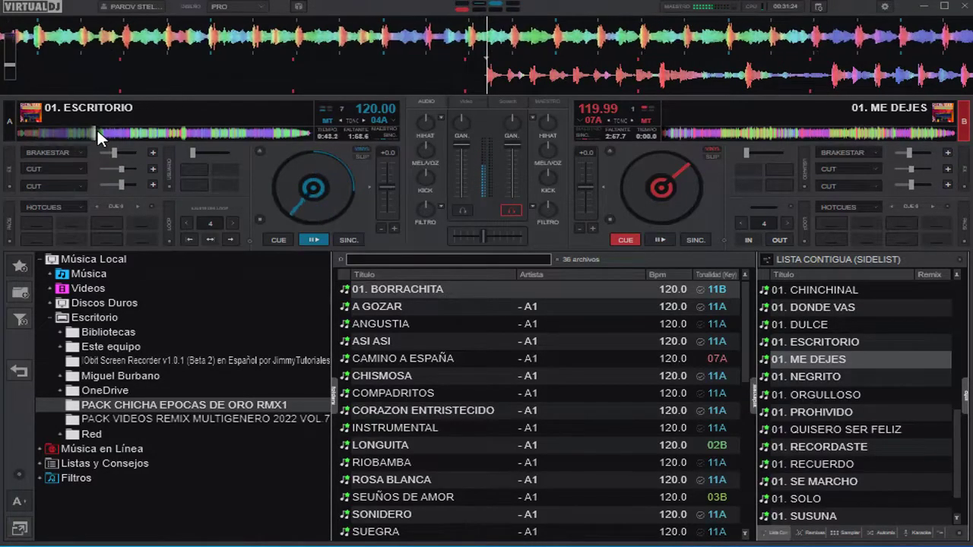
pyautogui.click(146, 132)
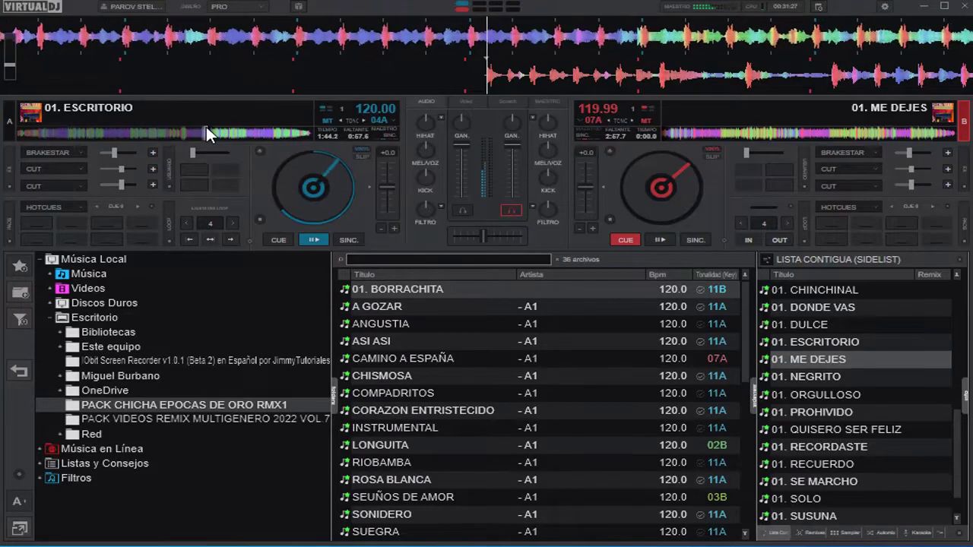
pyautogui.click(231, 131)
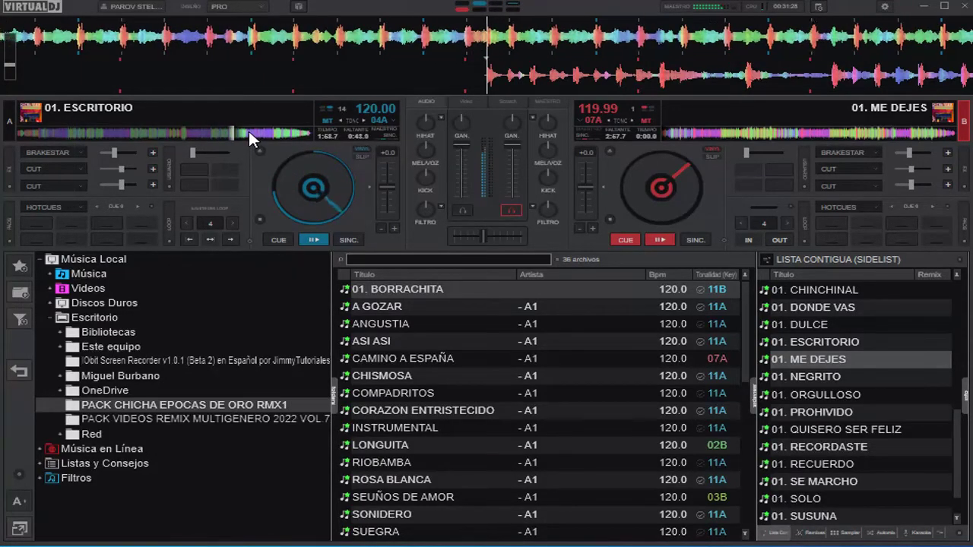
pyautogui.click(259, 130)
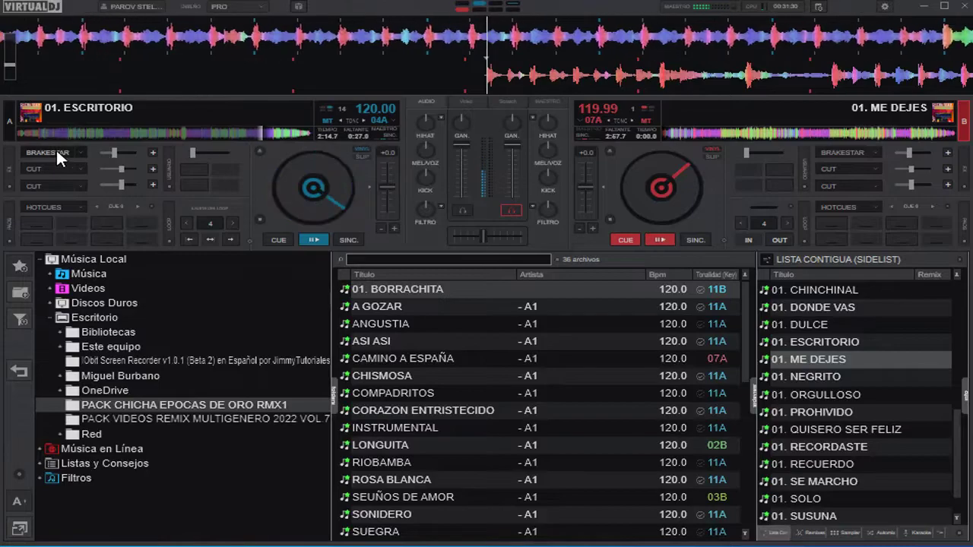
# - Switch playback from ESCRITORIO to ME DEJES on deck B and load 01. NEGRITO onto deck A
pyautogui.moveTo(813, 375); pyautogui.dragTo(296, 188)
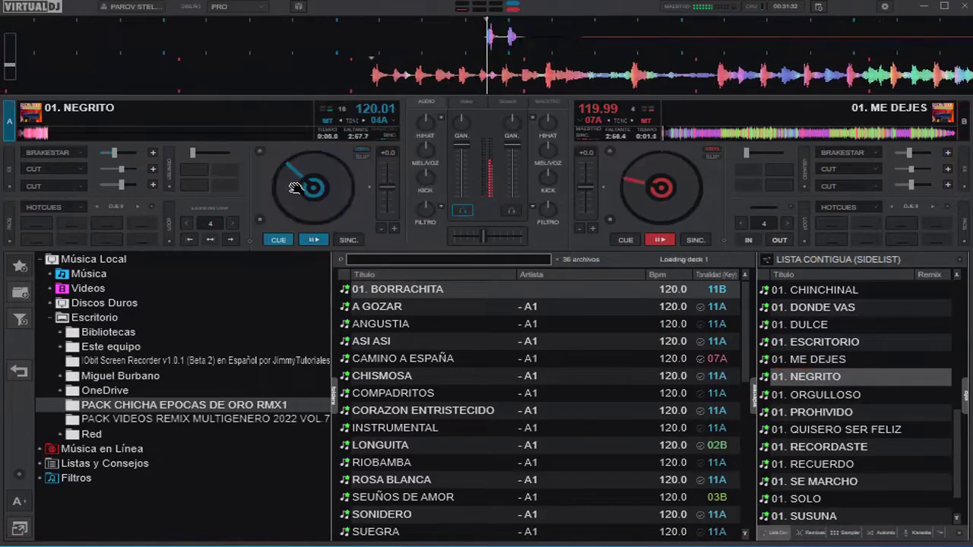
pyautogui.scroll(-4, 656, 426)
pyautogui.scroll(-2, 839, 344)
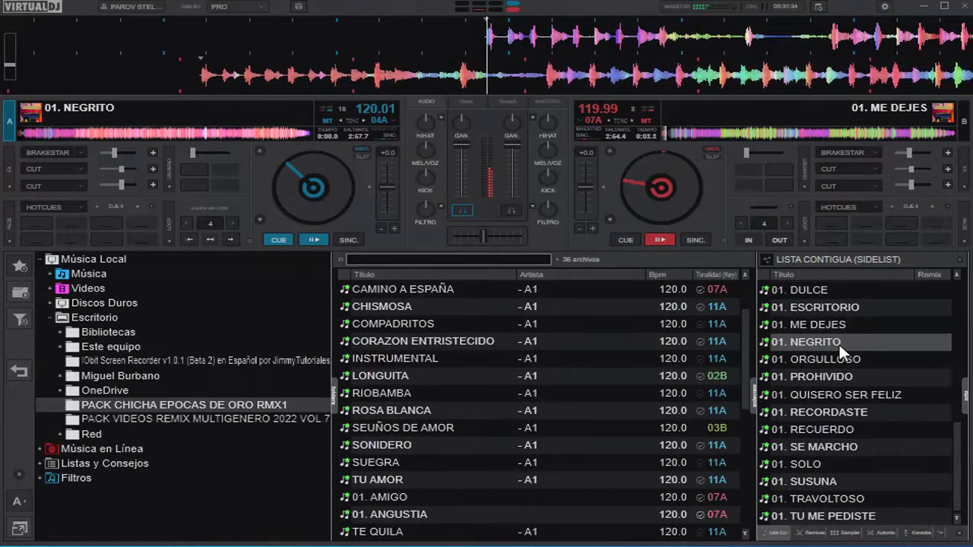
pyautogui.scroll(4, 446, 350)
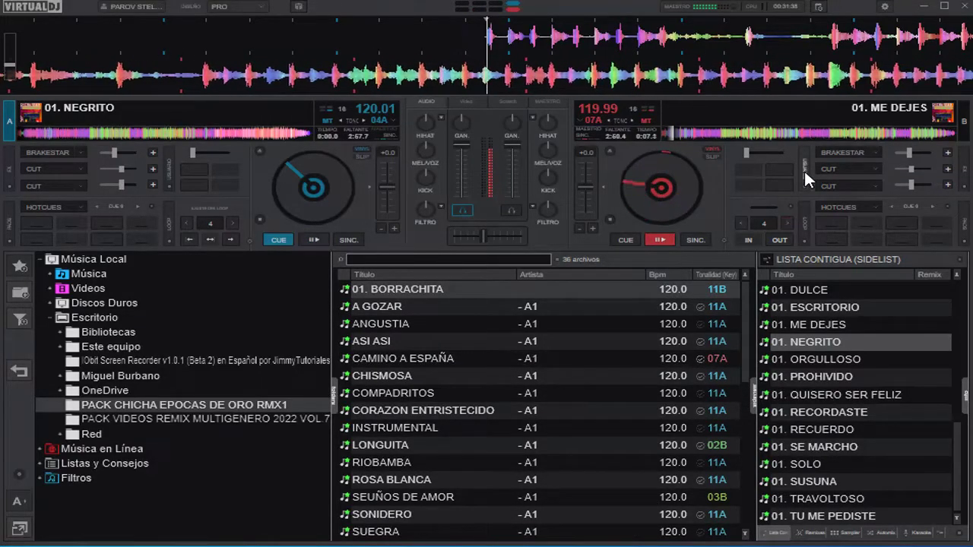
# - Apply a burst of Cut to ME DEJES on deck B and skip ahead through the track
pyautogui.click(841, 166)
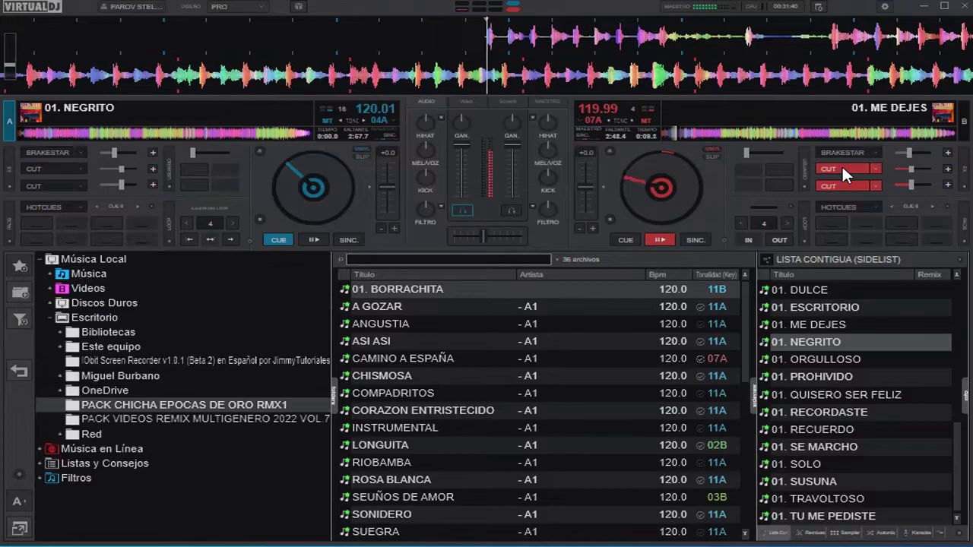
pyautogui.click(842, 166)
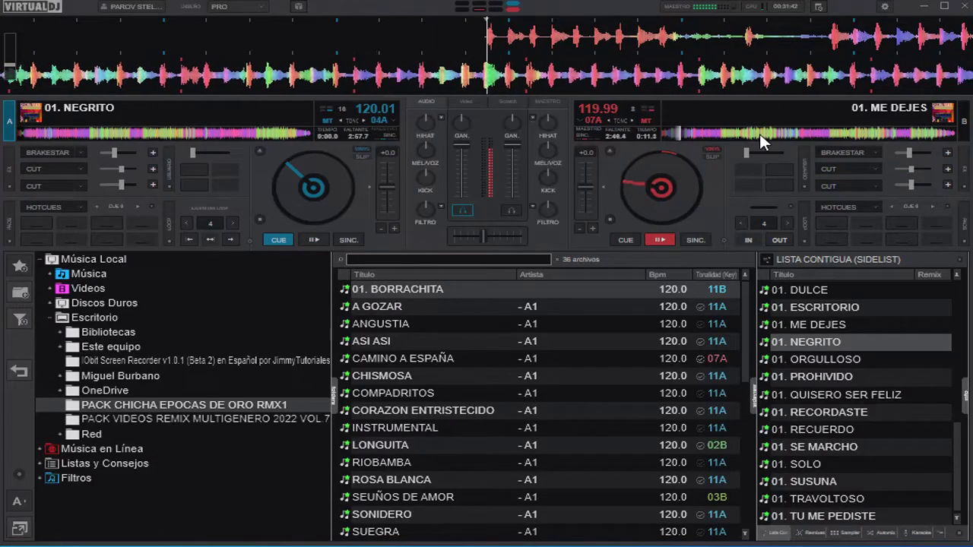
pyautogui.click(779, 134)
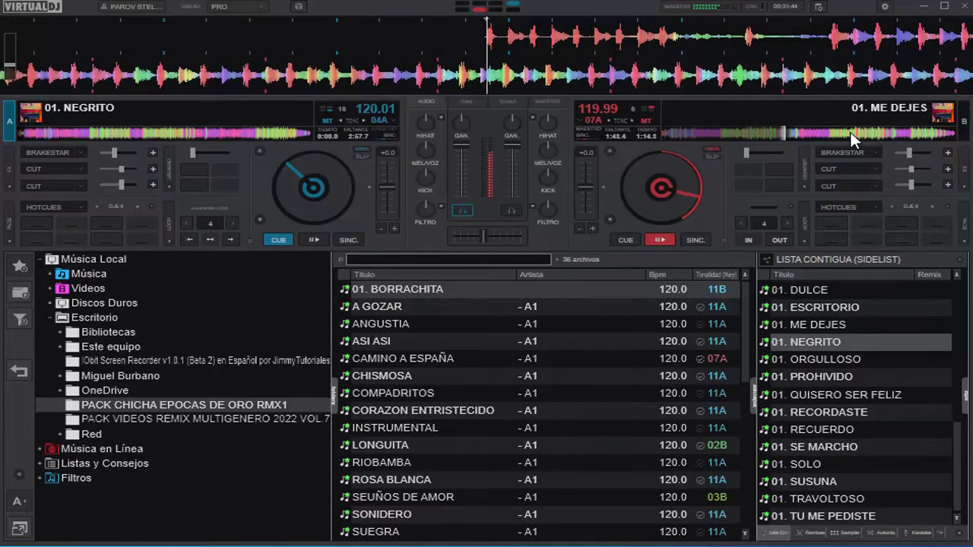
pyautogui.click(908, 131)
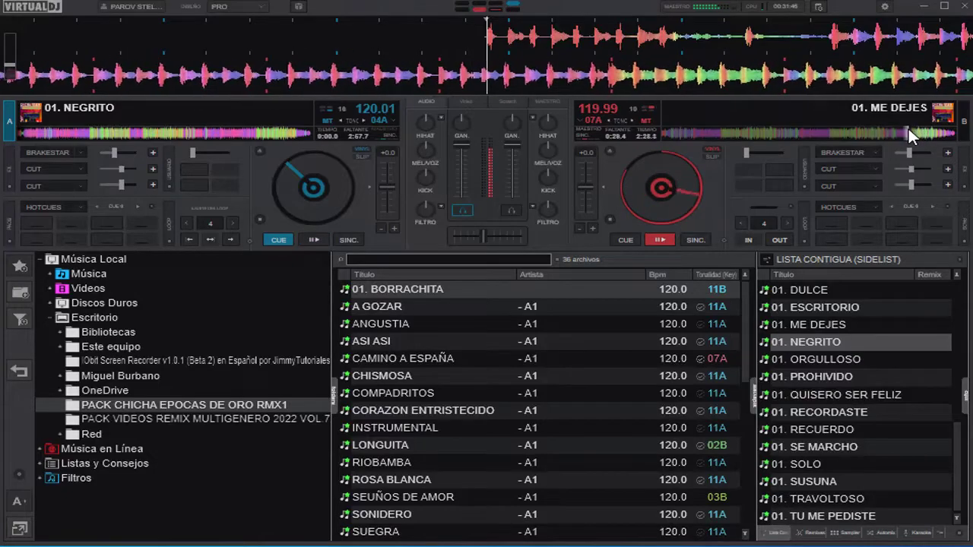
# - Transition from ME DEJES to NEGRITO on deck A with BrakeStart and load 01. ORGULLOSO onto deck B
pyautogui.click(846, 152)
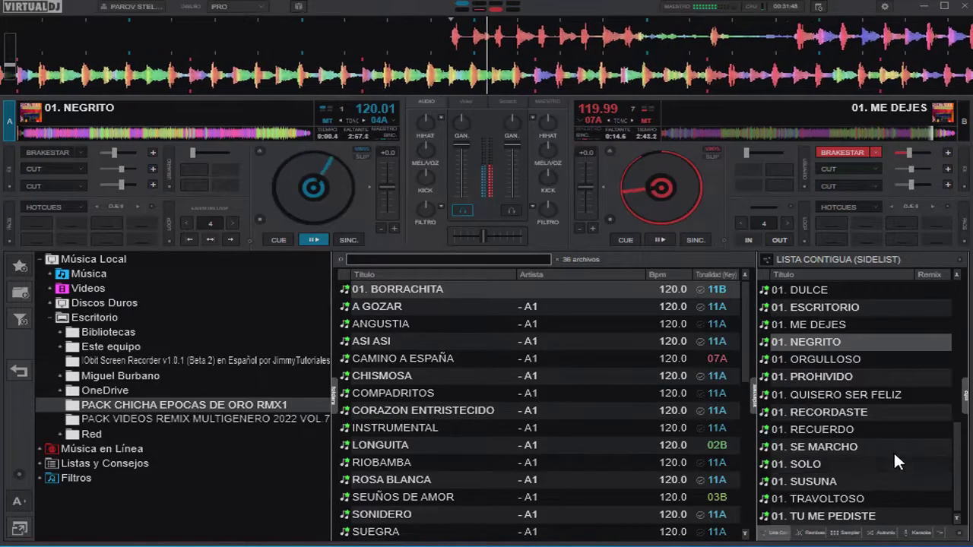
pyautogui.moveTo(818, 361); pyautogui.dragTo(709, 167)
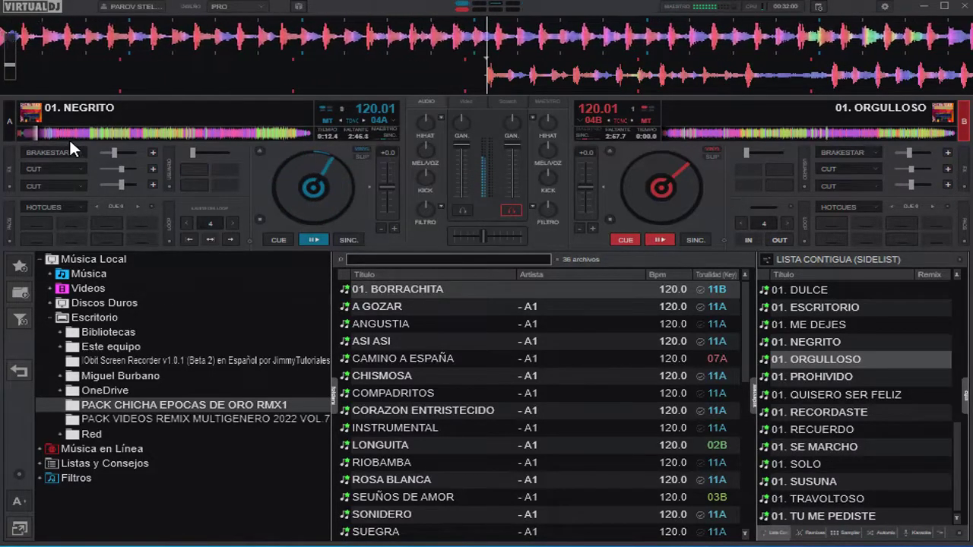
# - Skip ahead through NEGRITO, transition to ORGULLOSO on deck B with BrakeStart, and load 01. PROHIVIDO onto deck A
pyautogui.click(170, 128)
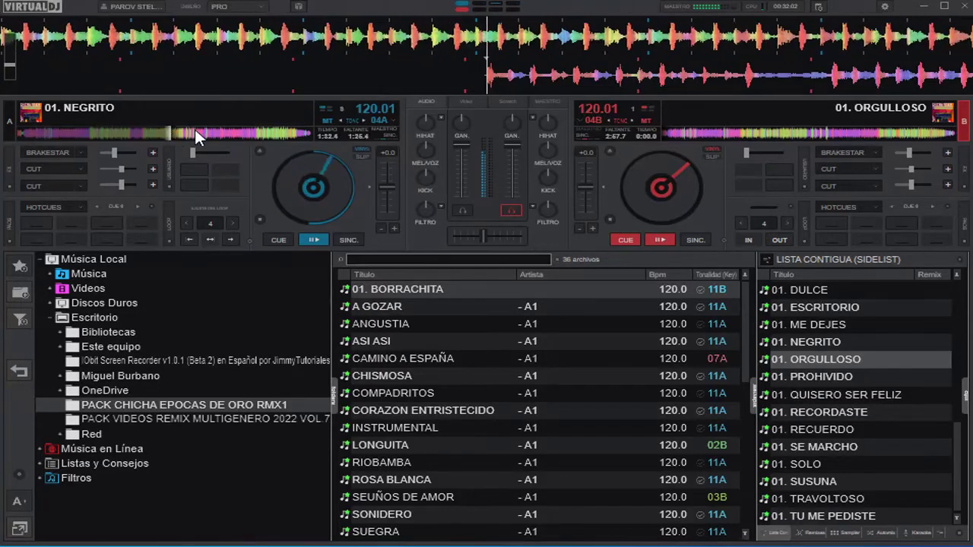
pyautogui.click(274, 131)
pyautogui.click(57, 152)
pyautogui.moveTo(821, 388); pyautogui.dragTo(237, 146)
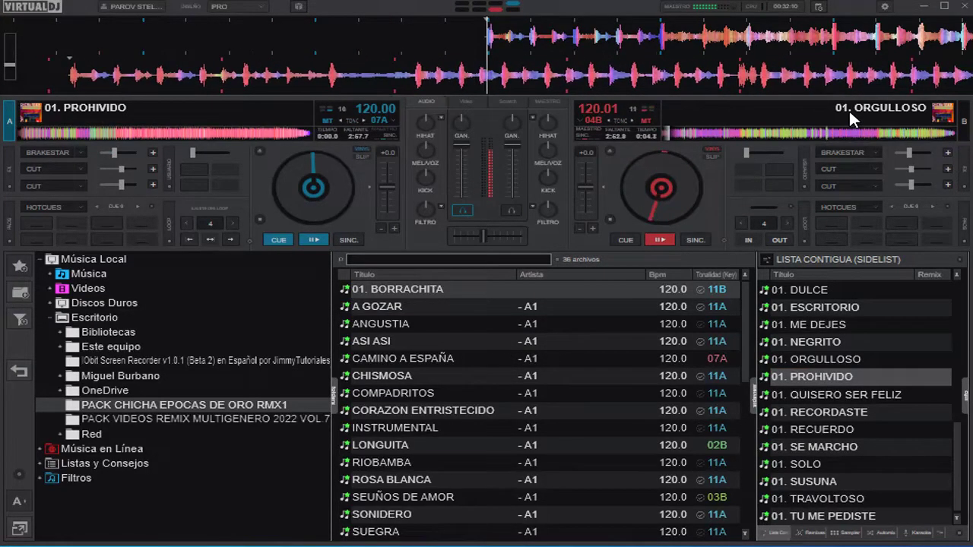
# - Skip ahead through ORGULLOSO, transition to PROHIVIDO on deck A with BrakeStart, and load 01. QUISERO SER FELIZ onto deck B
pyautogui.click(814, 132)
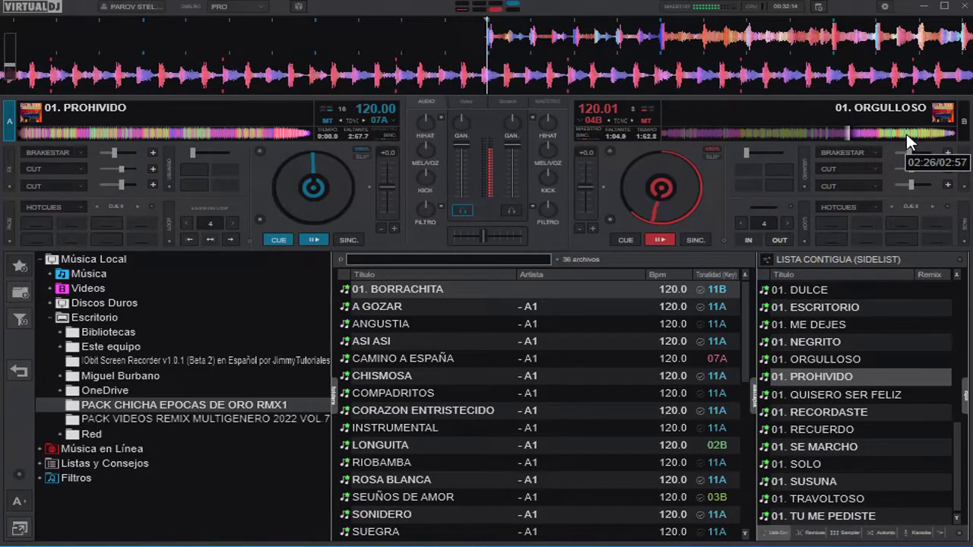
pyautogui.click(906, 134)
pyautogui.click(842, 152)
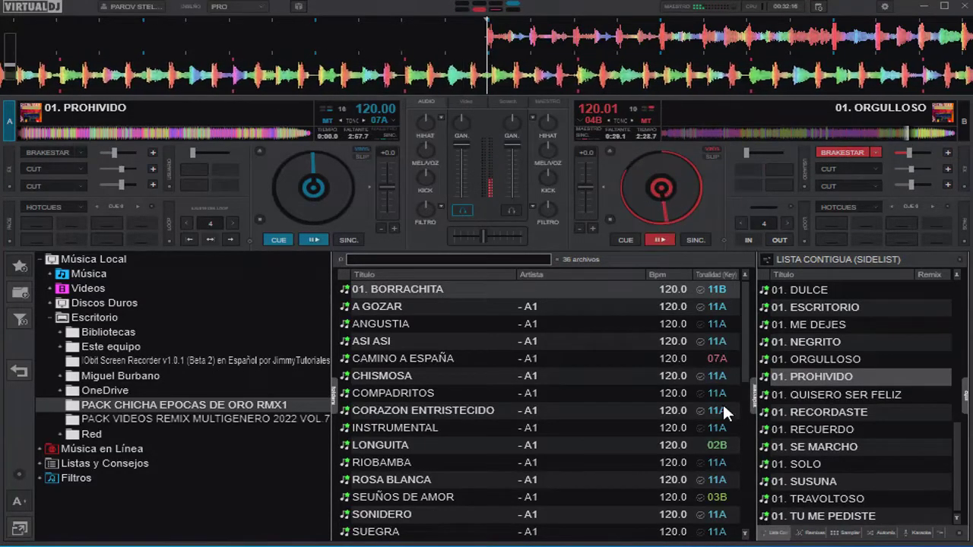
pyautogui.moveTo(858, 396); pyautogui.dragTo(697, 165)
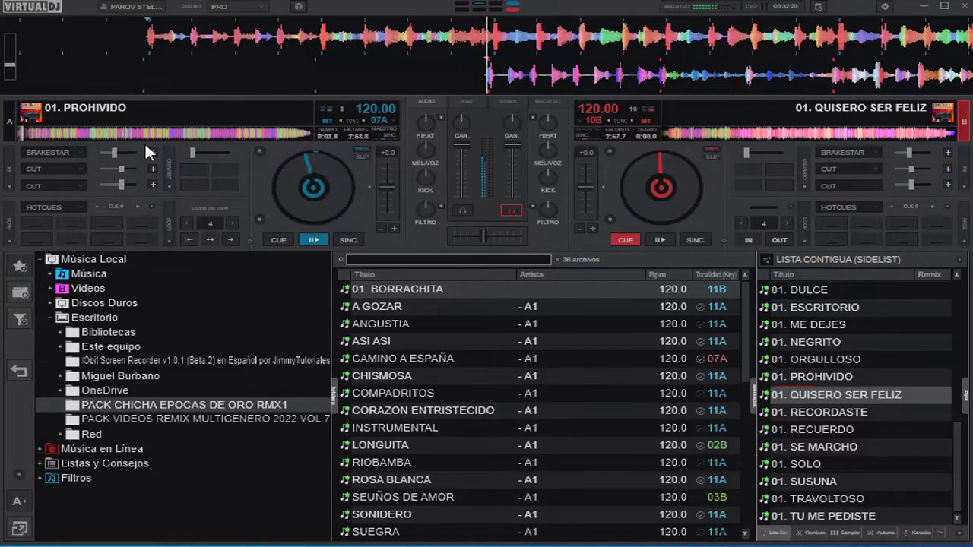
# - Skip ahead through PROHIVIDO on deck A and transition to QUISERO SER FELIZ on deck B with BrakeStart
pyautogui.click(69, 132)
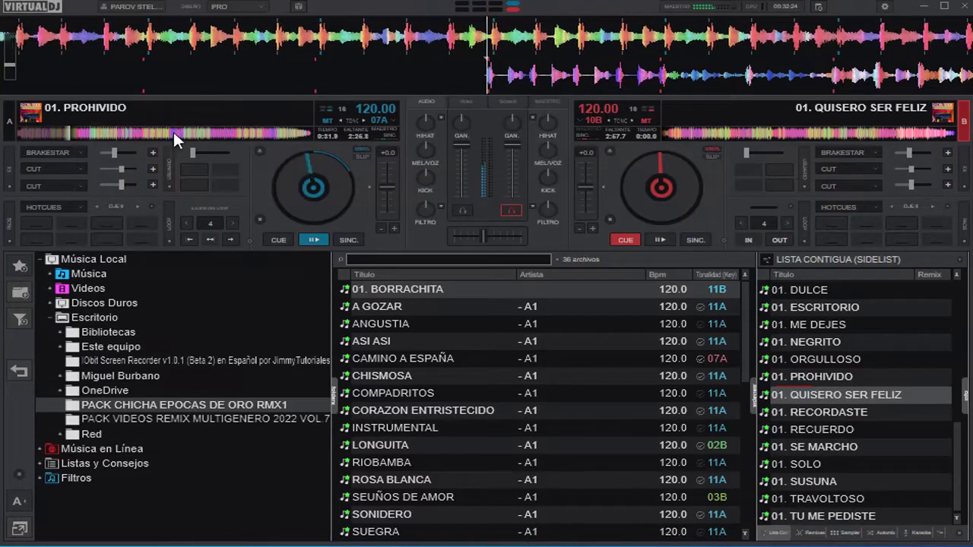
pyautogui.click(199, 130)
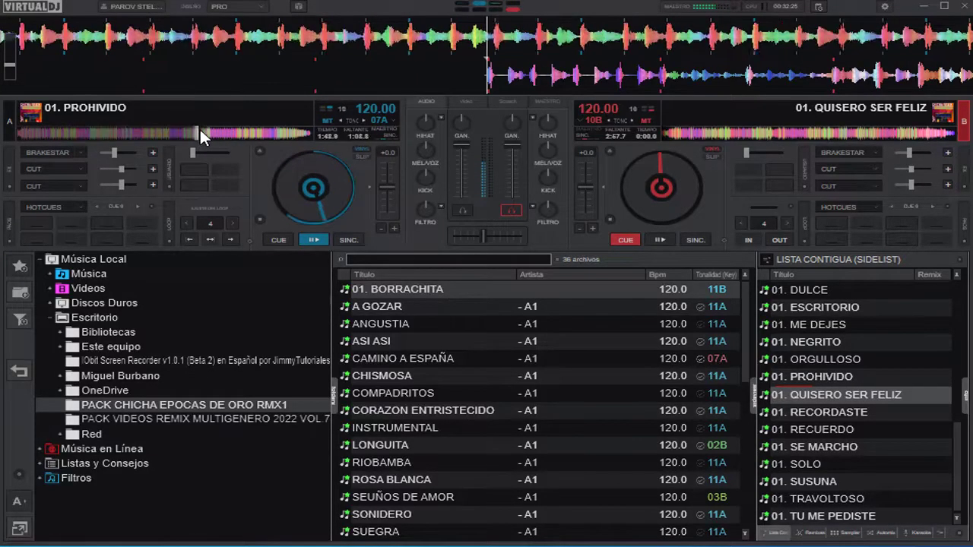
pyautogui.click(269, 130)
pyautogui.click(45, 152)
pyautogui.click(659, 239)
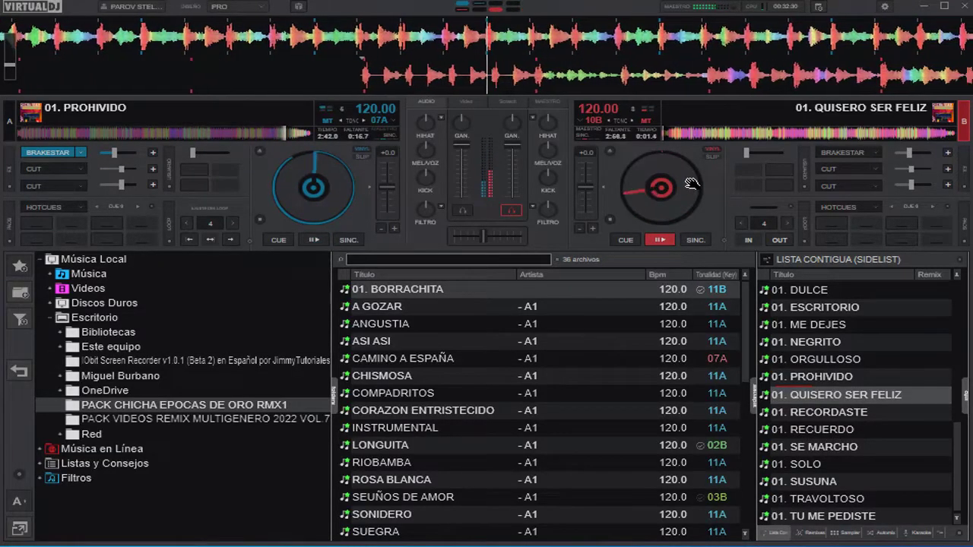
# - Apply repeated bursts of Cut to QUISERO SER FELIZ on deck B
pyautogui.click(843, 184)
pyautogui.click(827, 169)
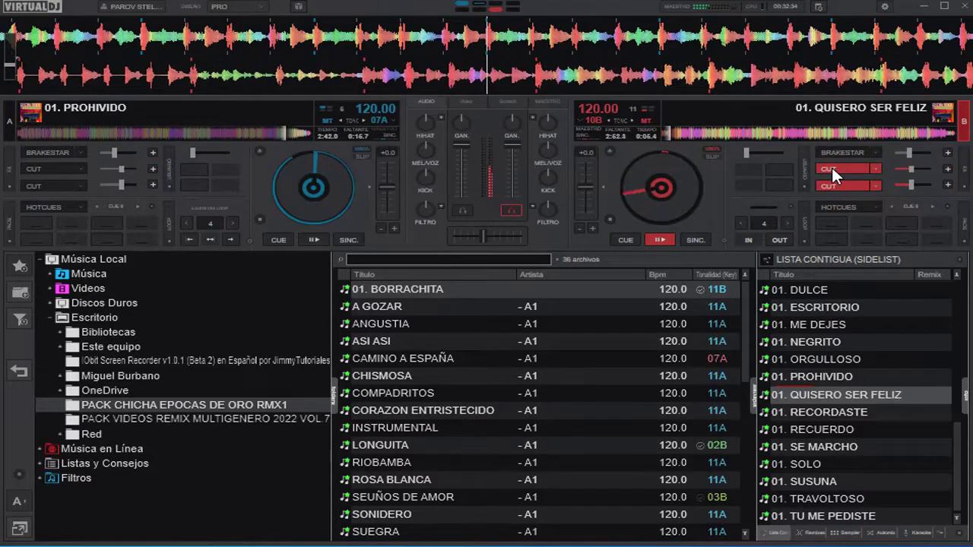
pyautogui.click(831, 168)
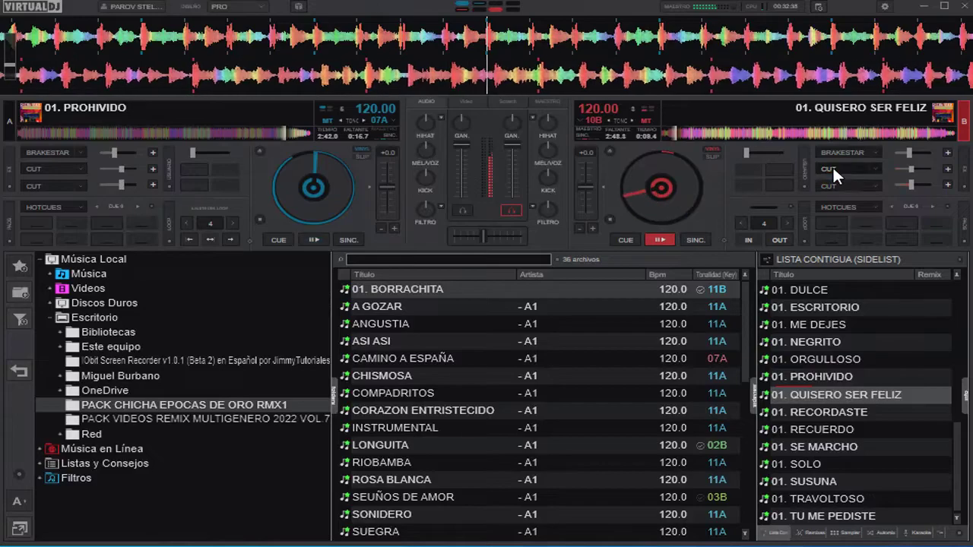
pyautogui.click(832, 167)
pyautogui.click(832, 168)
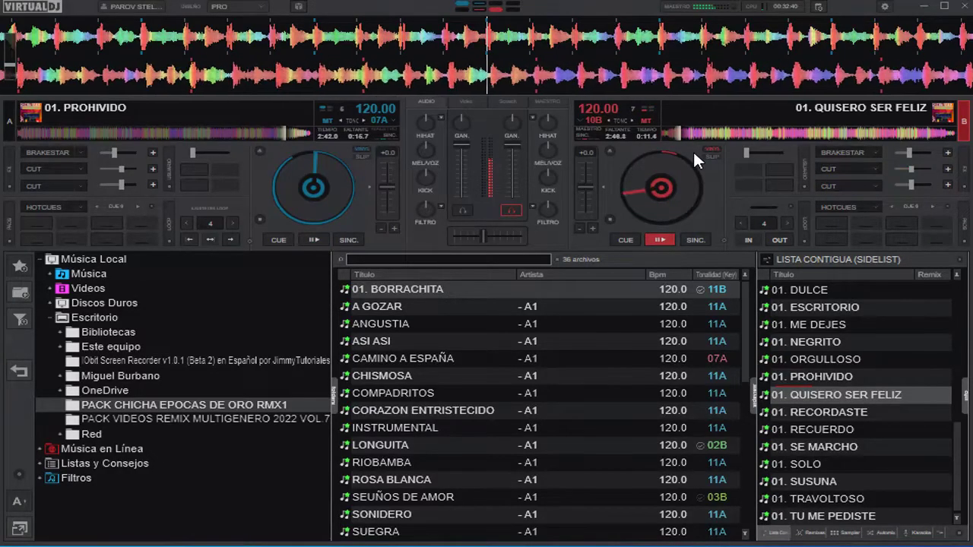
# - Skip ahead through QUISERO SER FELIZ on deck B and brake it to a stop with BrakeStart
pyautogui.click(776, 133)
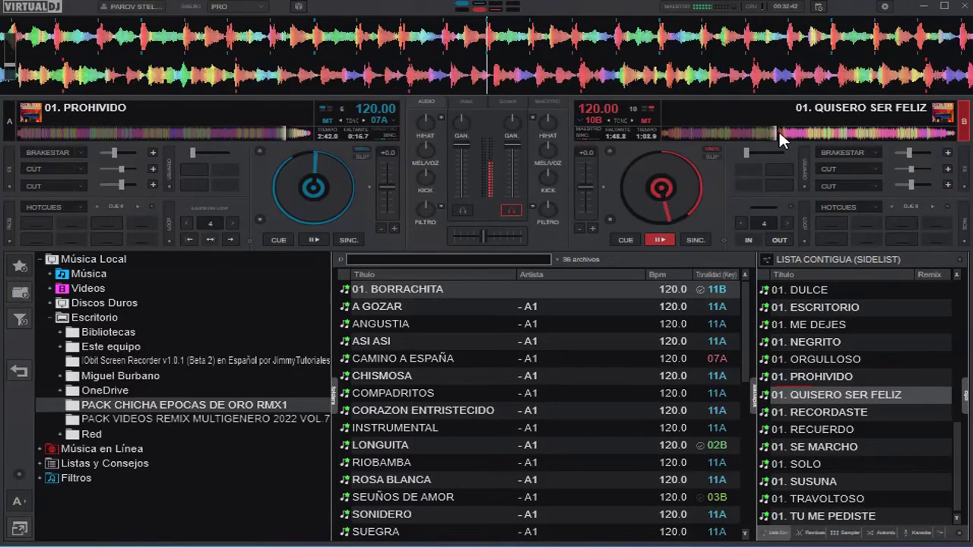
pyautogui.click(846, 131)
pyautogui.click(884, 133)
pyautogui.click(842, 153)
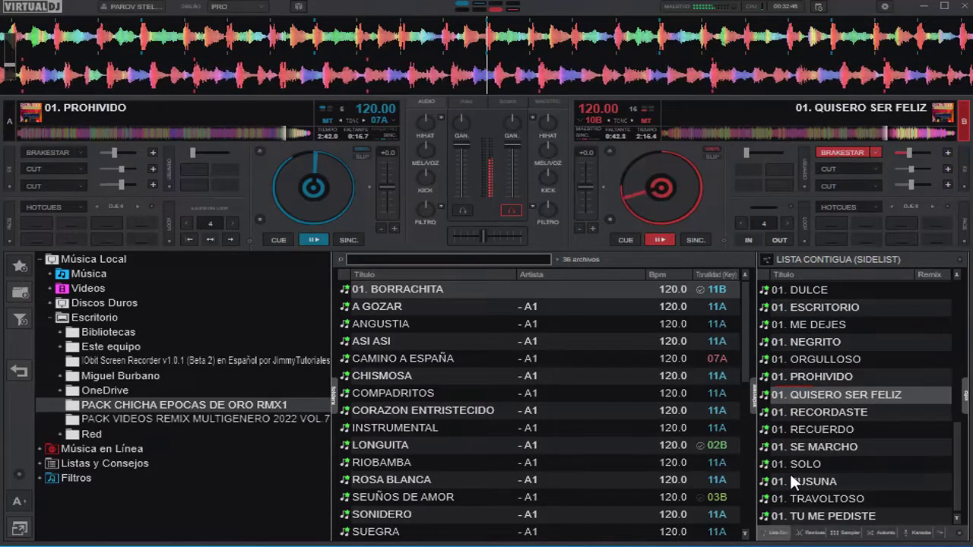
# - Load 01. RECORDASTE onto deck A for playback and 01. RECUERDO onto deck B
pyautogui.moveTo(812, 412); pyautogui.dragTo(263, 197)
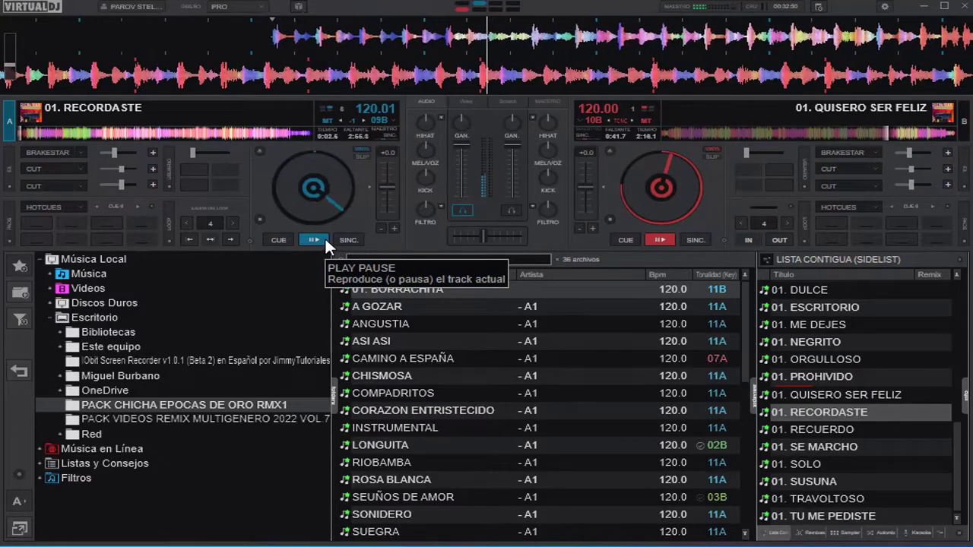
pyautogui.moveTo(813, 429); pyautogui.dragTo(706, 122)
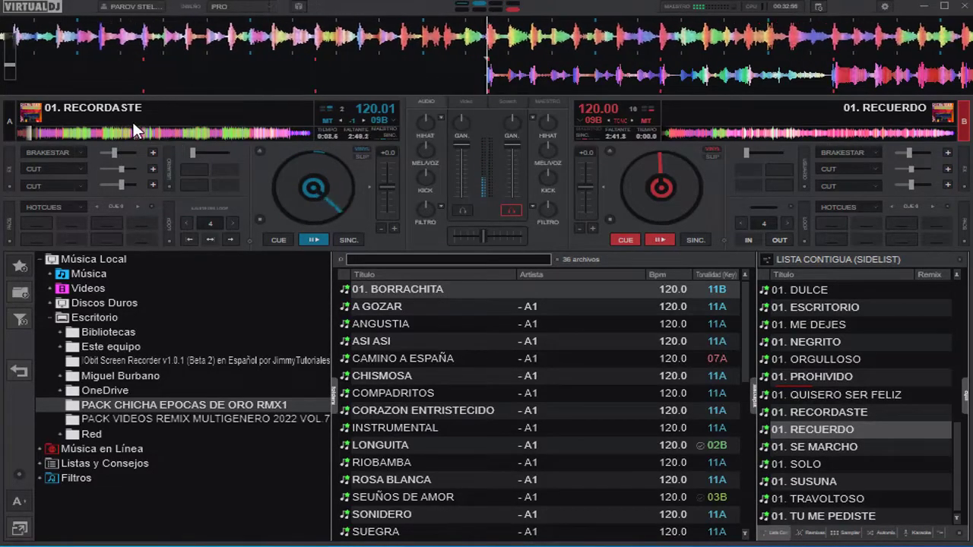
# - Skip ahead in RECORDASTE, transition to RECUERDO on deck B with BrakeStart, and load 01. SE MARCHO onto deck A
pyautogui.moveTo(194, 133); pyautogui.dragTo(258, 132)
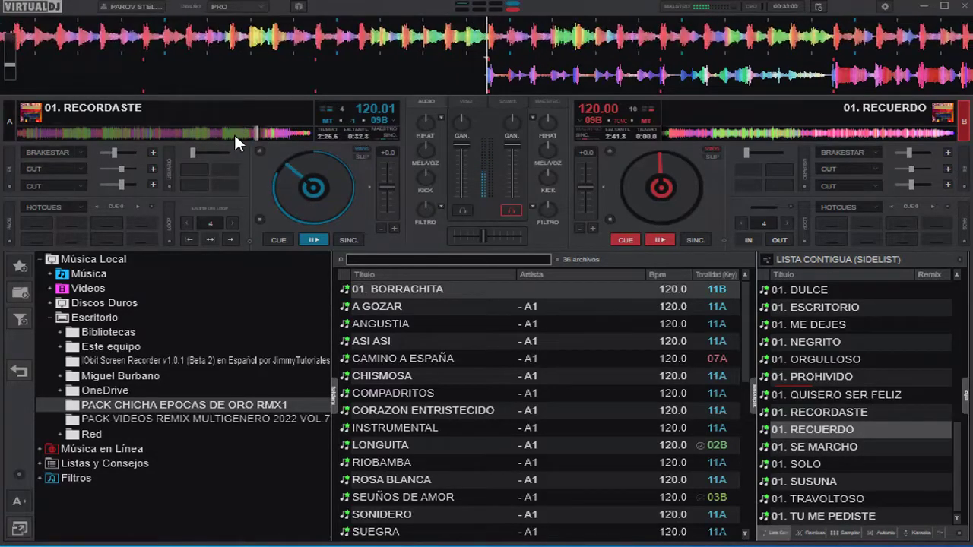
pyautogui.click(49, 150)
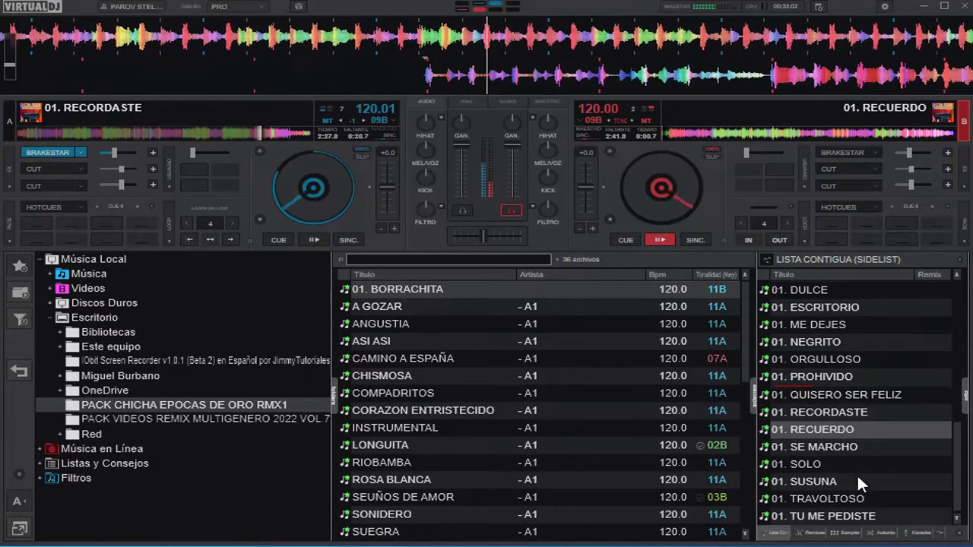
pyautogui.moveTo(824, 447); pyautogui.dragTo(304, 106)
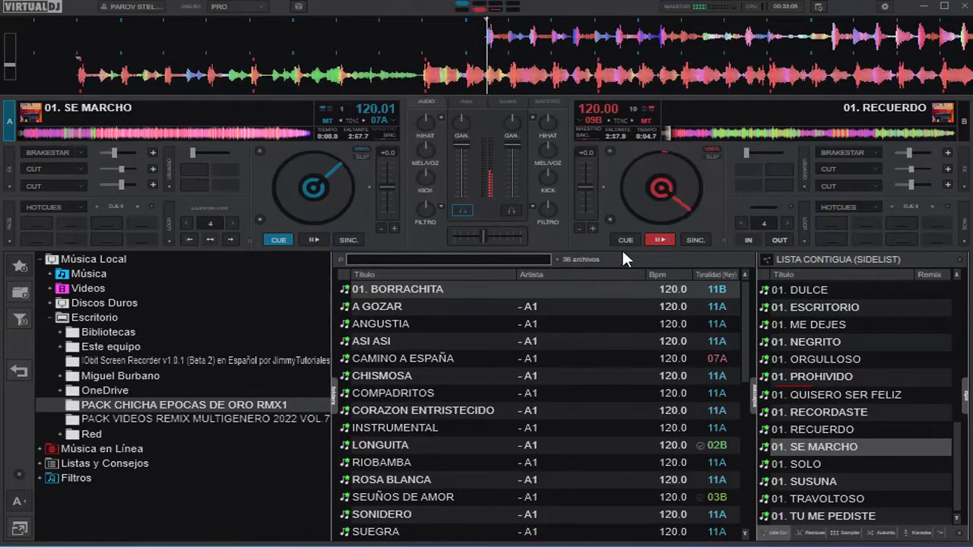
# - Apply bursts of Cut to RECUERDO on deck B, and skip ahead through it to a BrakeStart transition into SE MARCHO
pyautogui.click(841, 169)
pyautogui.click(842, 167)
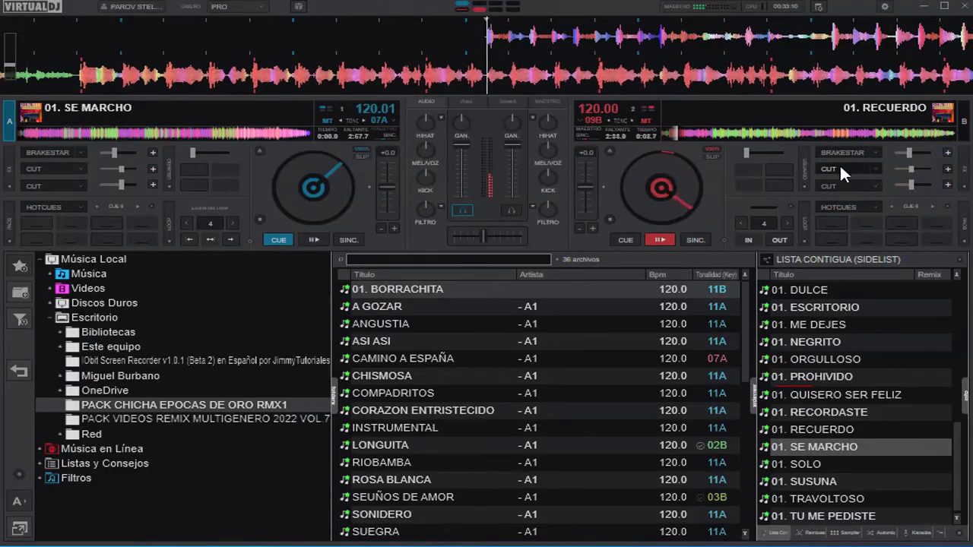
pyautogui.click(735, 134)
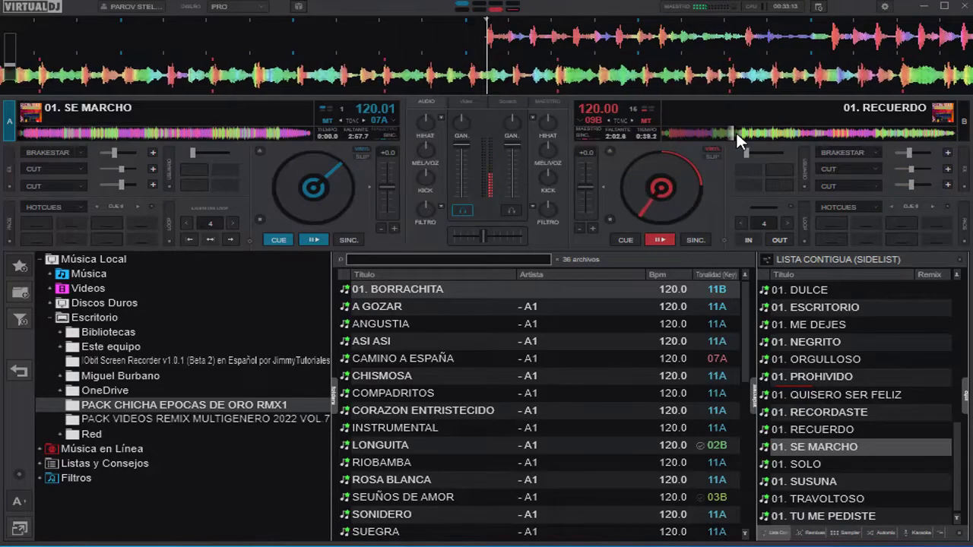
pyautogui.click(859, 131)
pyautogui.click(902, 131)
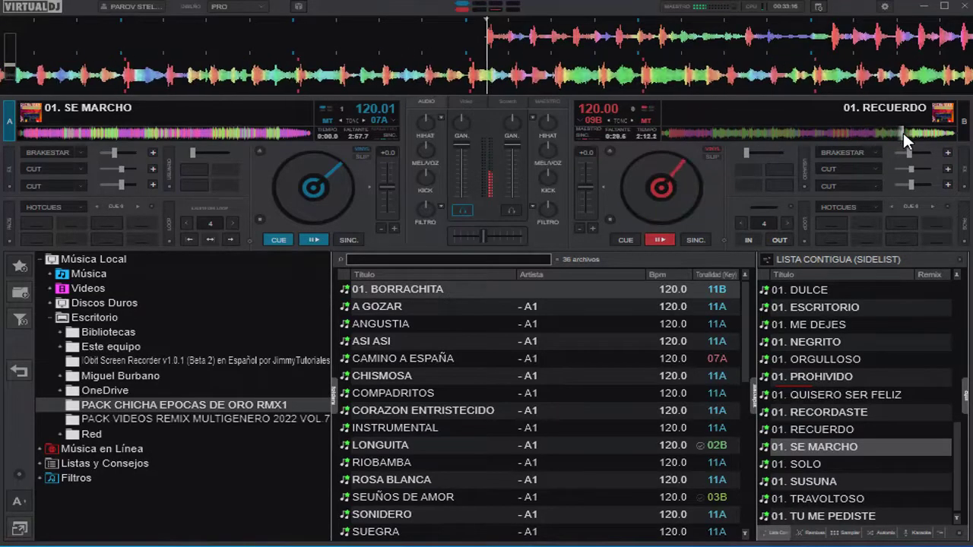
pyautogui.click(840, 150)
# - Load 01. SOLO onto deck B and transition to it from a later part of SE MARCHO with BrakeStart
pyautogui.moveTo(829, 464); pyautogui.dragTo(767, 190)
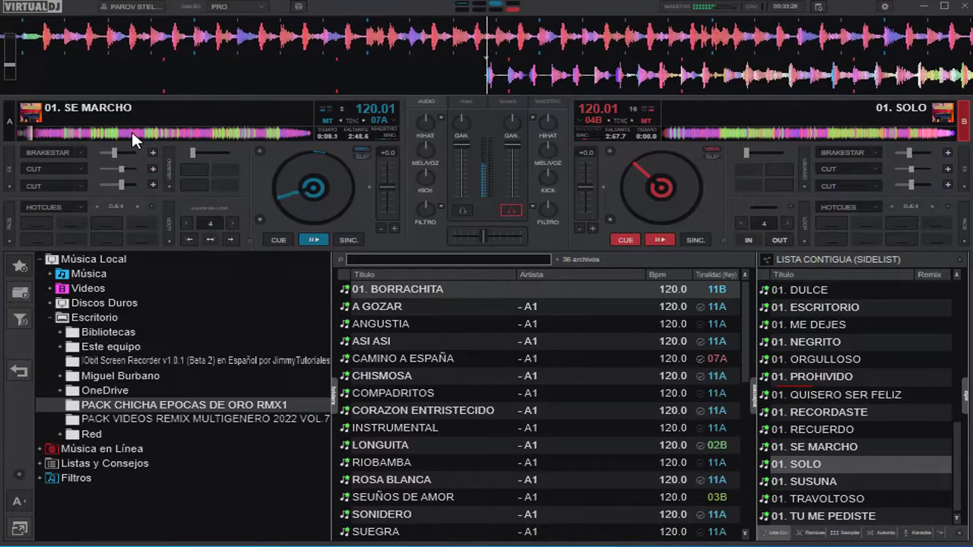
pyautogui.moveTo(132, 132); pyautogui.dragTo(199, 130)
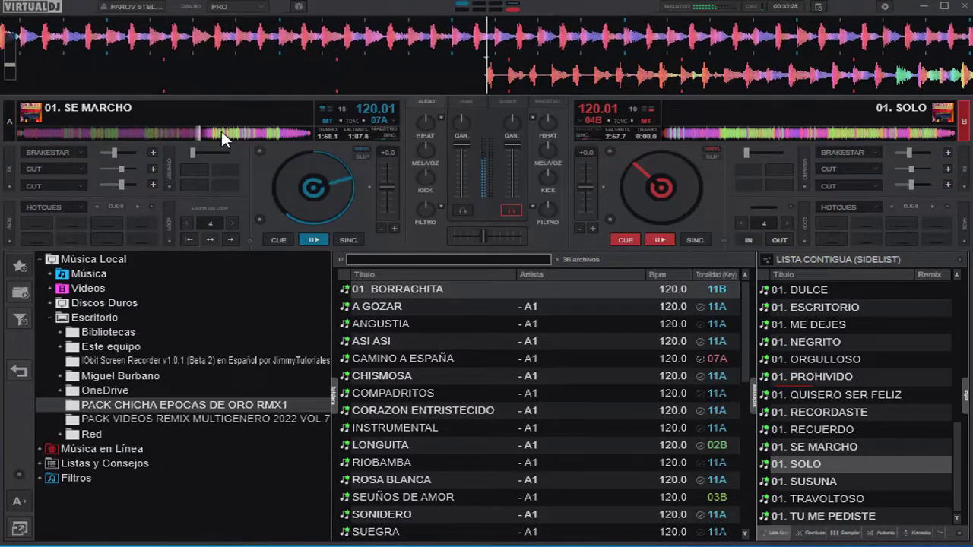
pyautogui.click(283, 131)
pyautogui.click(47, 152)
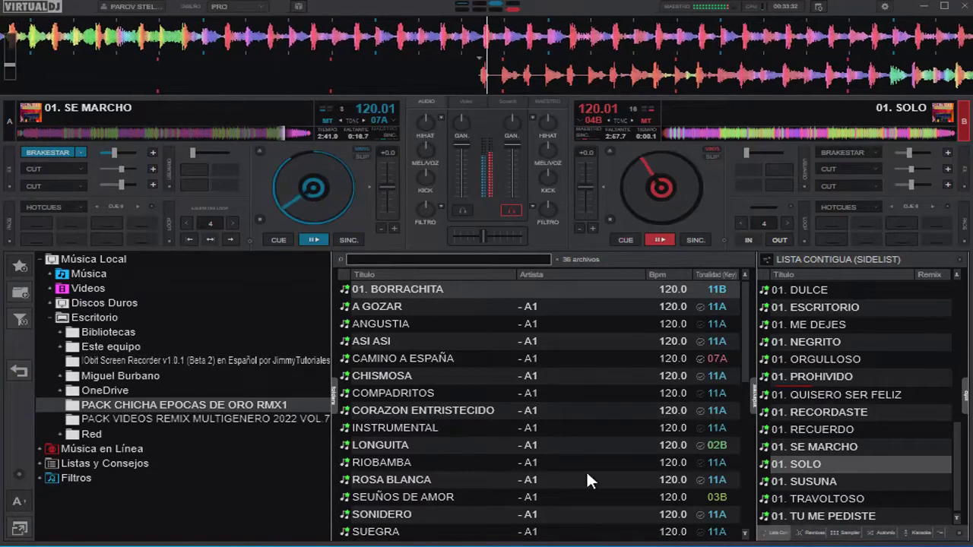
# - Load 01. SUSUNA onto deck A and transition to it from near the end of SOLO with BrakeStart
pyautogui.moveTo(871, 479); pyautogui.dragTo(312, 190)
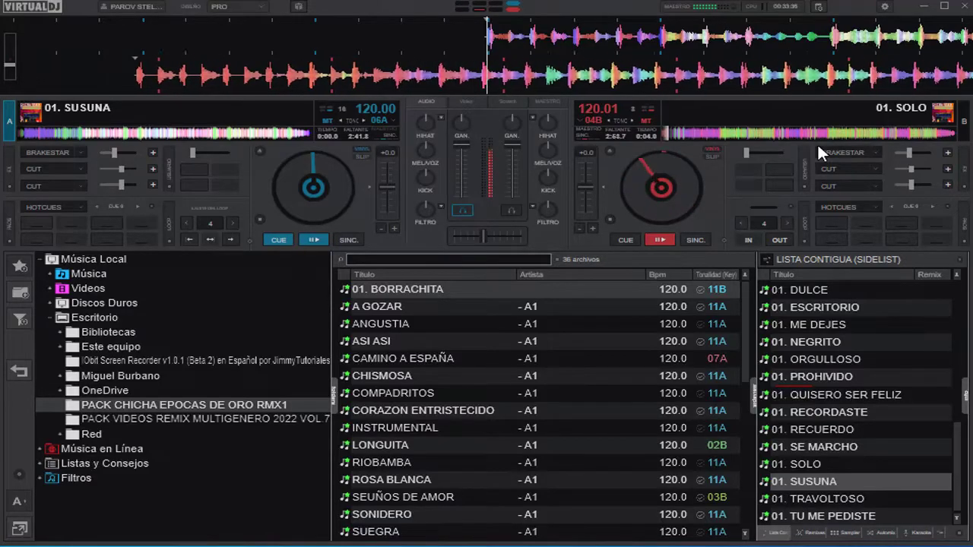
pyautogui.click(913, 126)
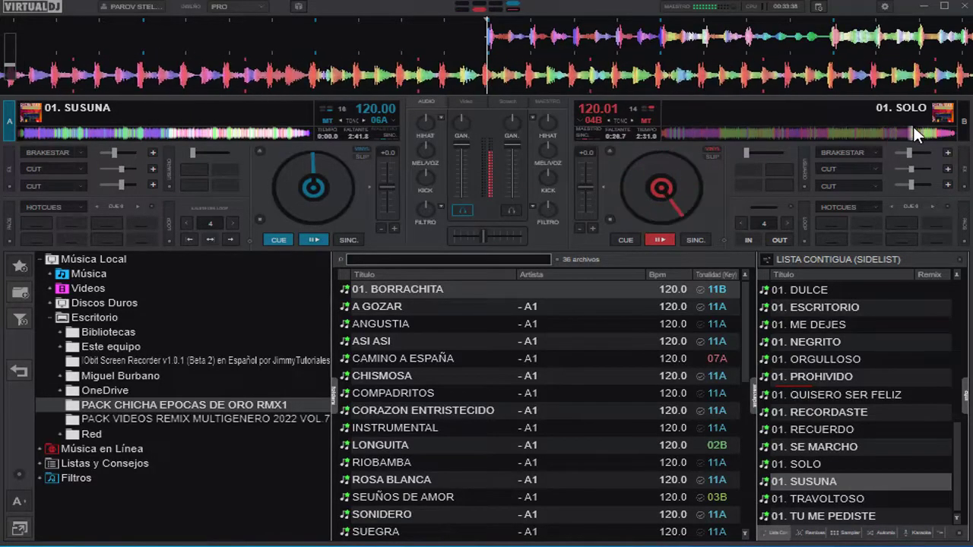
pyautogui.click(845, 153)
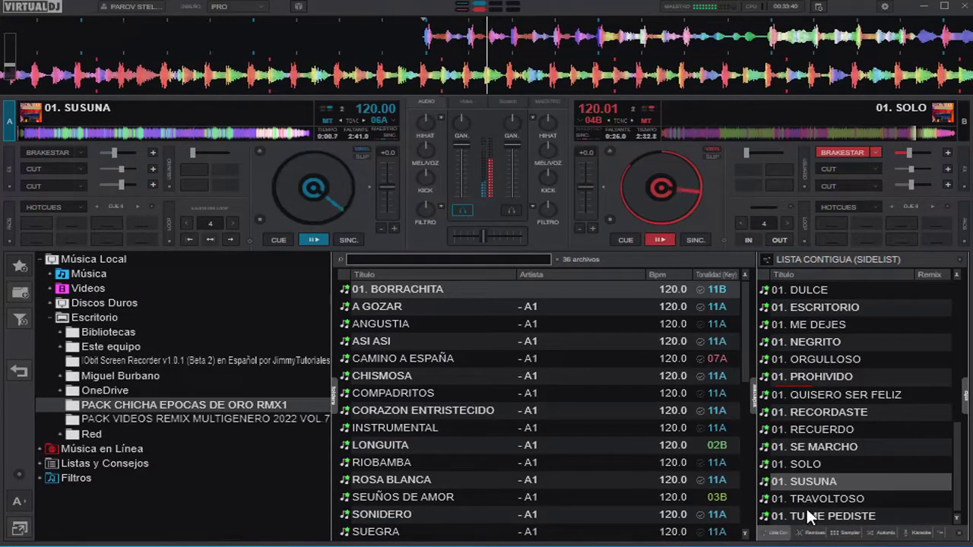
# - Load 01. TRAVOLTOSO onto deck B, skip ahead through SUSUNA on deck A, and brake SUSUNA with BrakeStart
pyautogui.moveTo(840, 497); pyautogui.dragTo(719, 175)
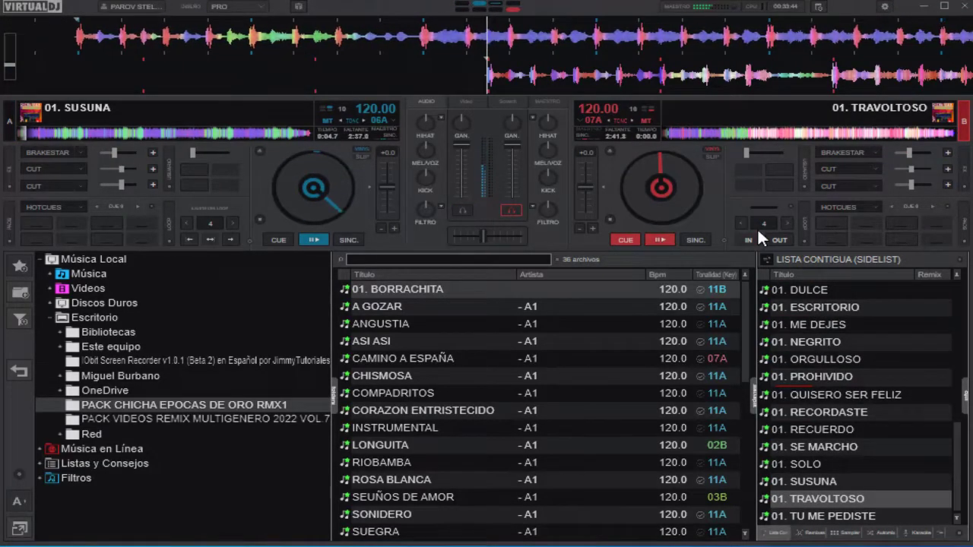
pyautogui.click(153, 130)
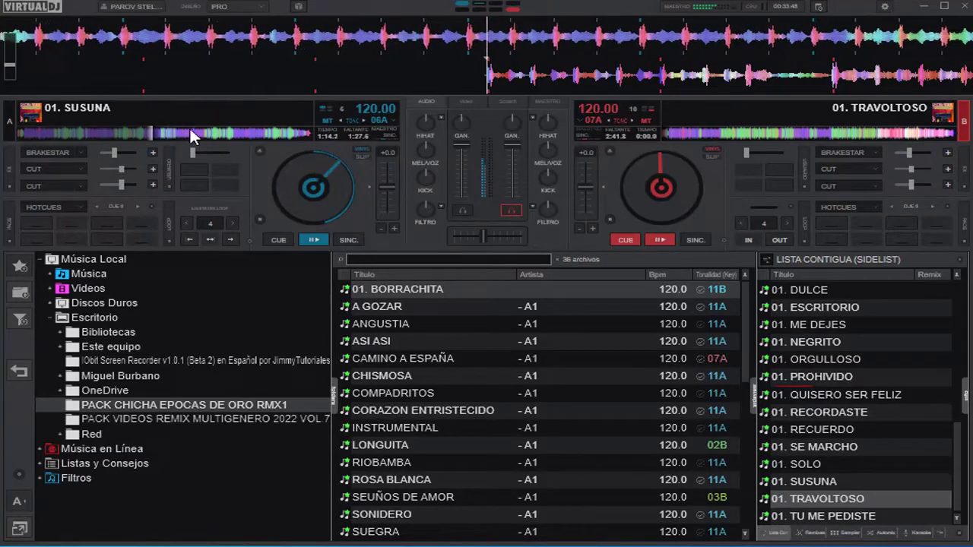
pyautogui.click(241, 130)
pyautogui.click(49, 152)
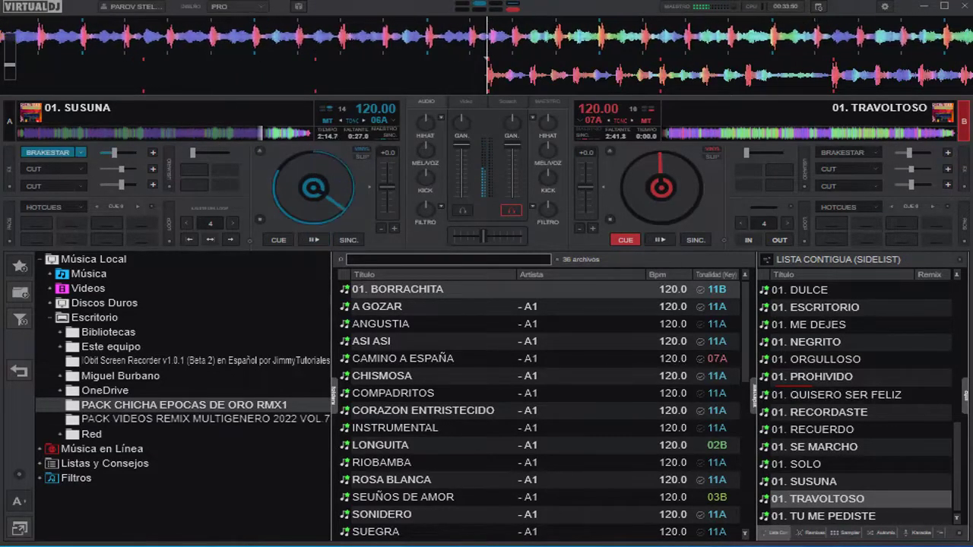
# - Load 01. TU ME PEDISTE onto deck A and apply repeated bursts of Cut to TRAVOLTOSO on deck B
pyautogui.moveTo(832, 517); pyautogui.dragTo(232, 129)
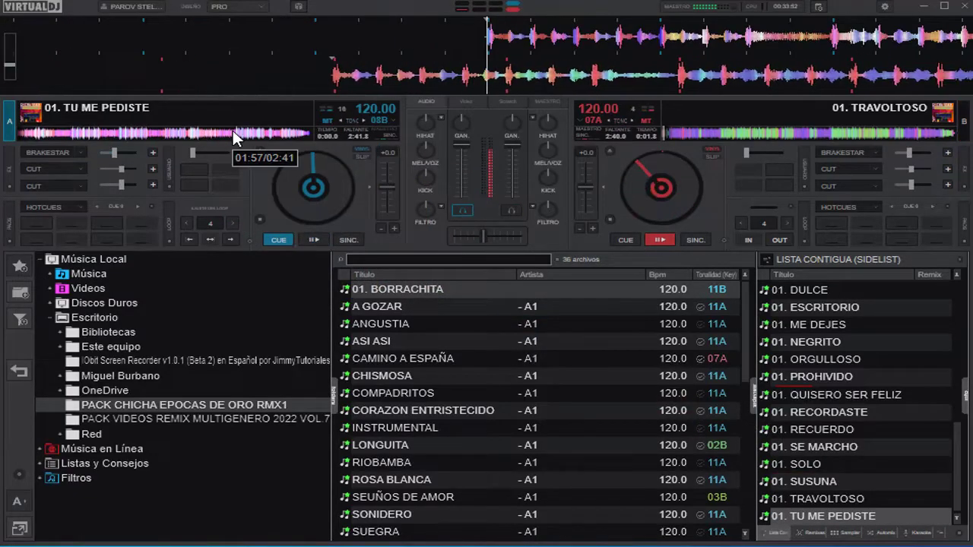
pyautogui.click(829, 186)
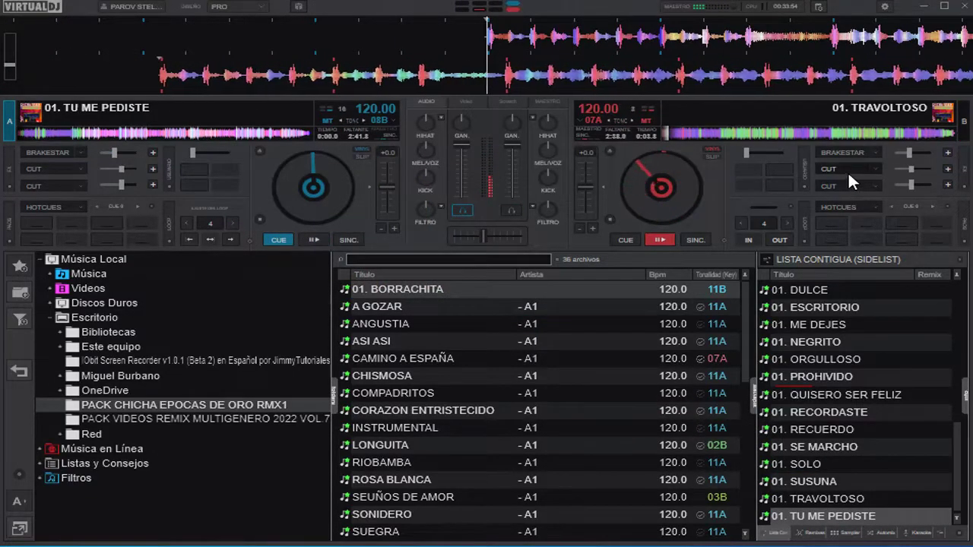
pyautogui.click(846, 169)
pyautogui.click(845, 169)
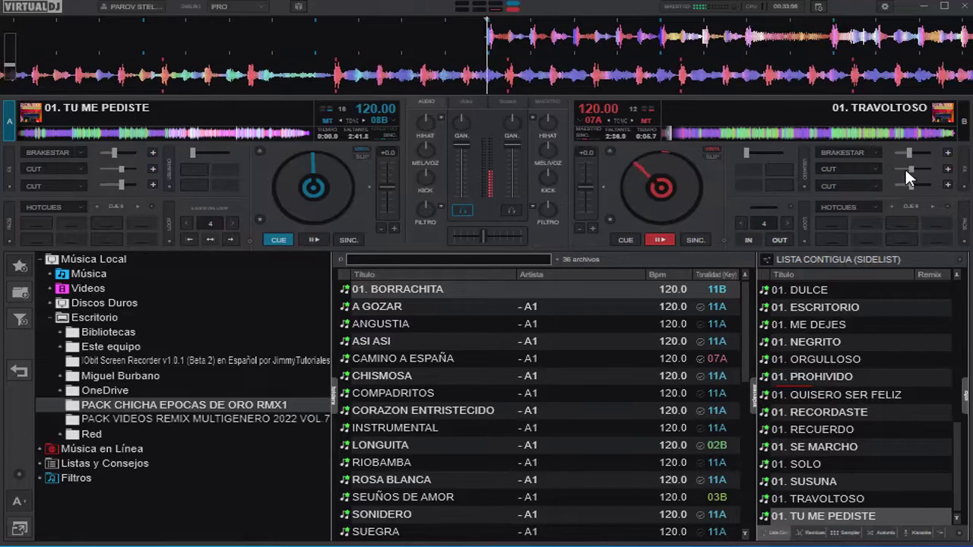
pyautogui.click(832, 166)
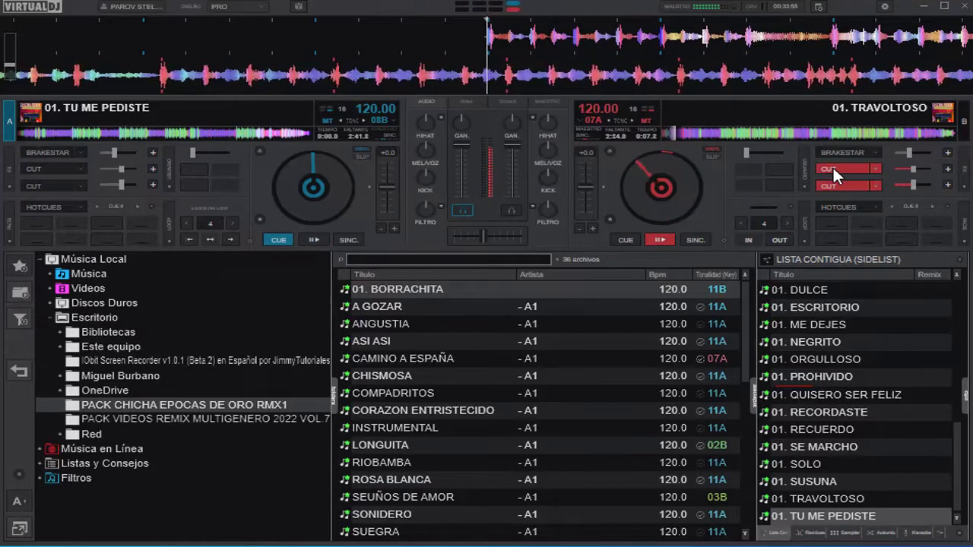
pyautogui.click(833, 165)
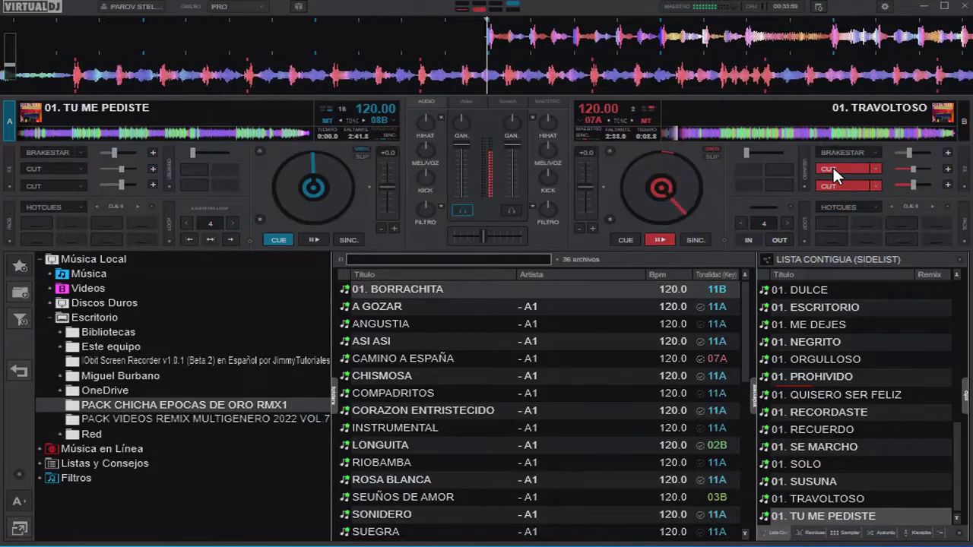
# - Replace the Cut effect in deck B's second effect slot with Flanger and apply it briefly to TRAVOLTOSO
pyautogui.click(872, 169)
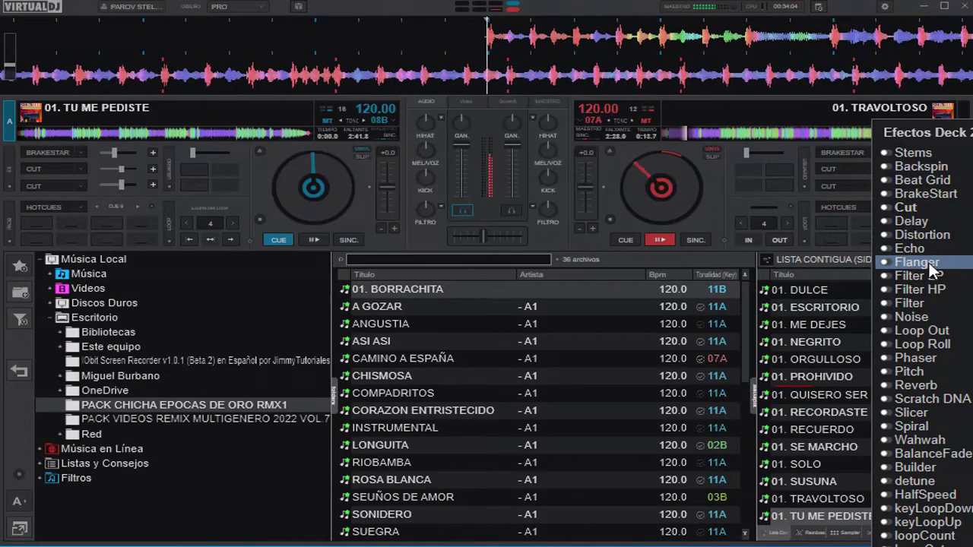
pyautogui.click(928, 263)
pyautogui.click(836, 167)
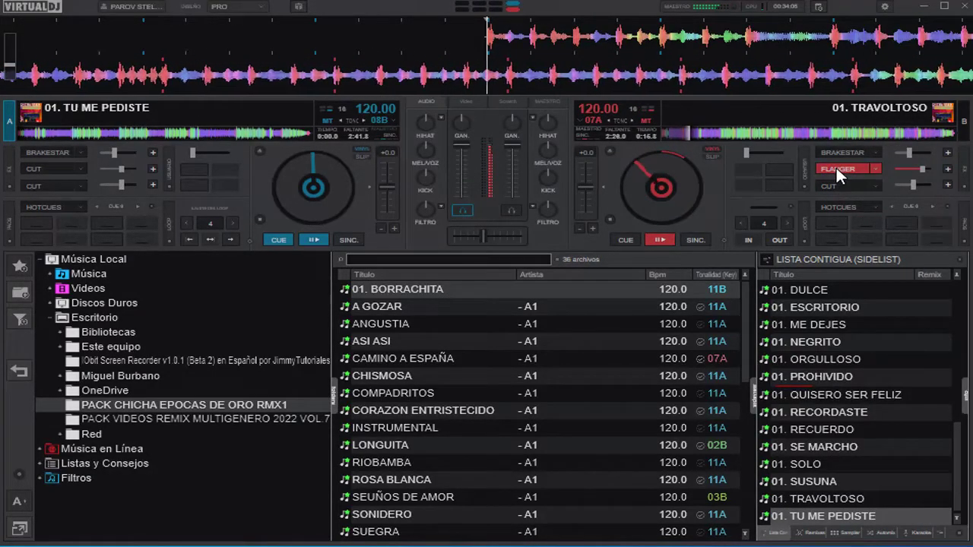
pyautogui.click(851, 167)
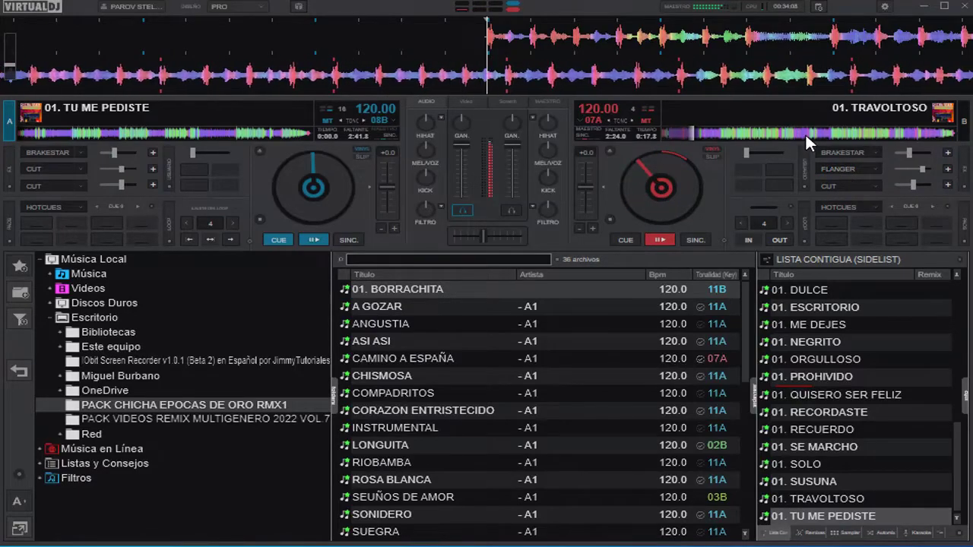
# - Skip ahead through TRAVOLTOSO on deck B and apply short bursts of Cut from the third effect slot
pyautogui.click(807, 132)
pyautogui.click(857, 133)
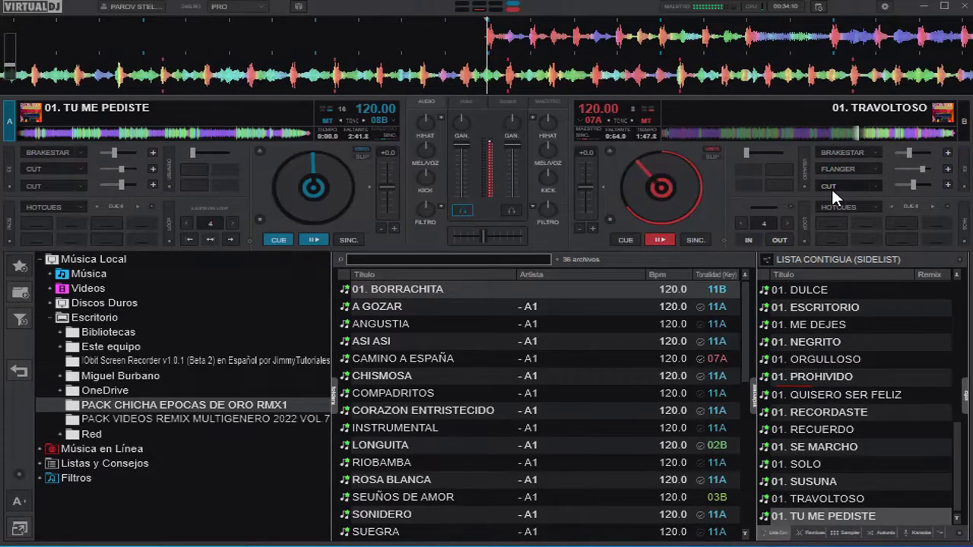
pyautogui.click(832, 187)
pyautogui.click(836, 186)
# - Skip to near the end of TRAVOLTOSO, transition to TU ME PEDISTE on deck A with BrakeStart, and stop deck B
pyautogui.click(898, 130)
pyautogui.click(923, 130)
pyautogui.click(842, 152)
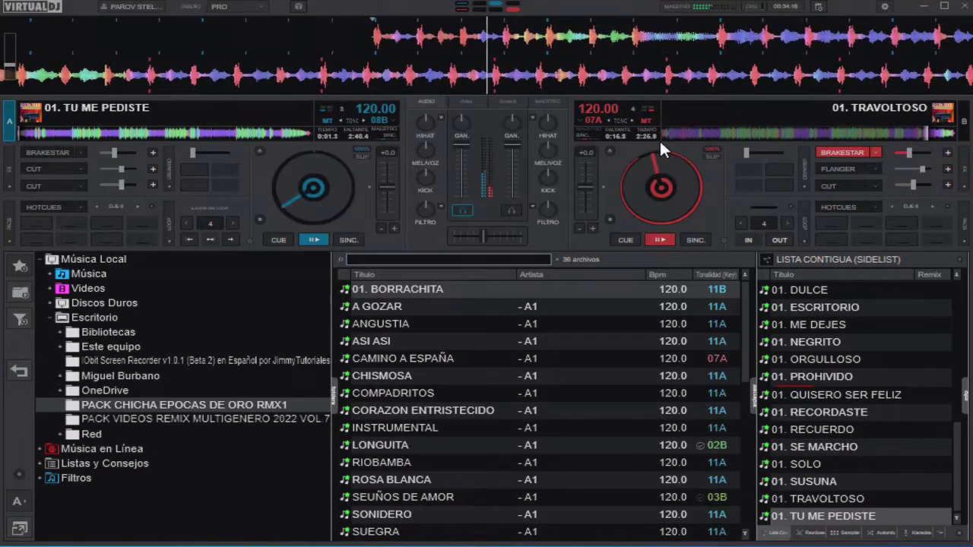
pyautogui.click(848, 156)
pyautogui.press('space')
pyautogui.click(874, 169)
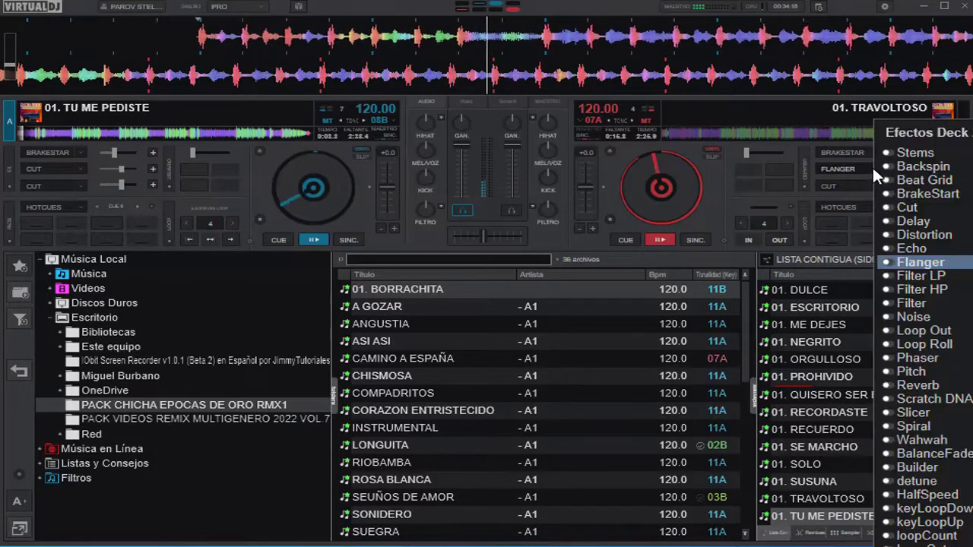
pyautogui.click(716, 215)
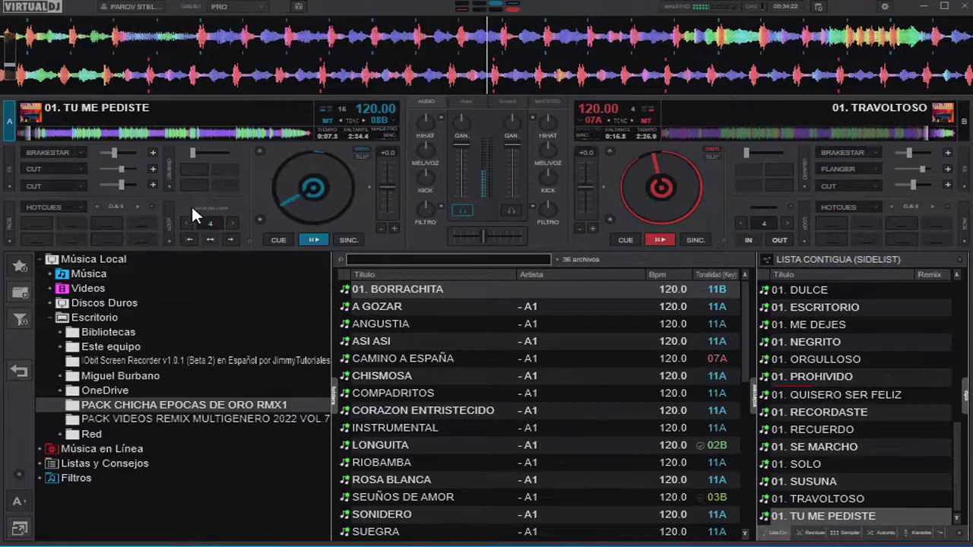
# - Skip ahead through TU ME PEDISTE on deck A and brake it to a stop with BrakeStart
pyautogui.click(59, 126)
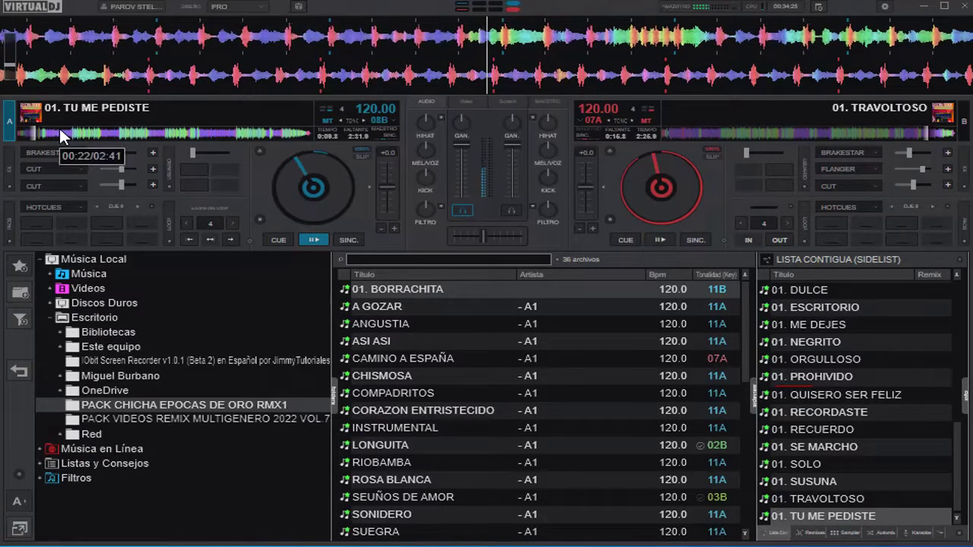
pyautogui.click(120, 126)
pyautogui.click(153, 130)
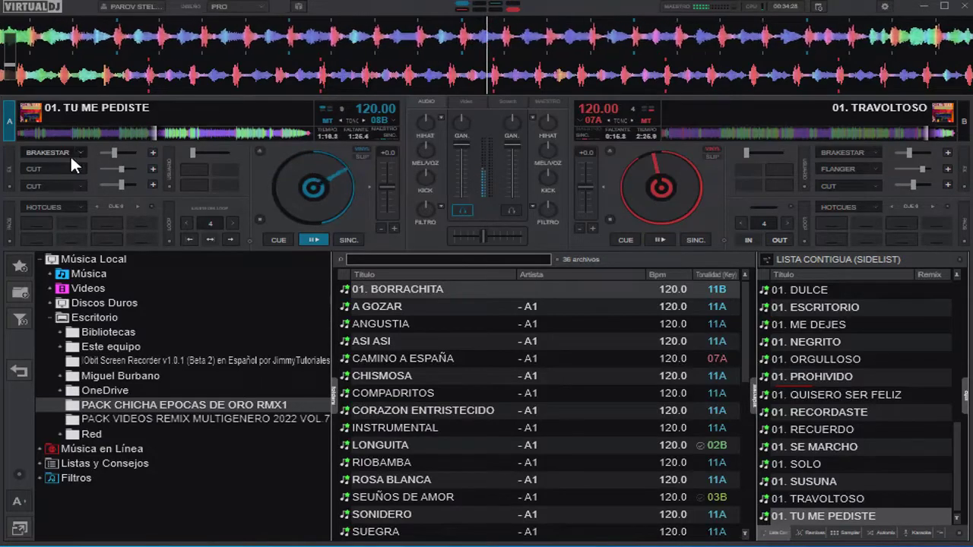
pyautogui.click(197, 129)
pyautogui.click(54, 152)
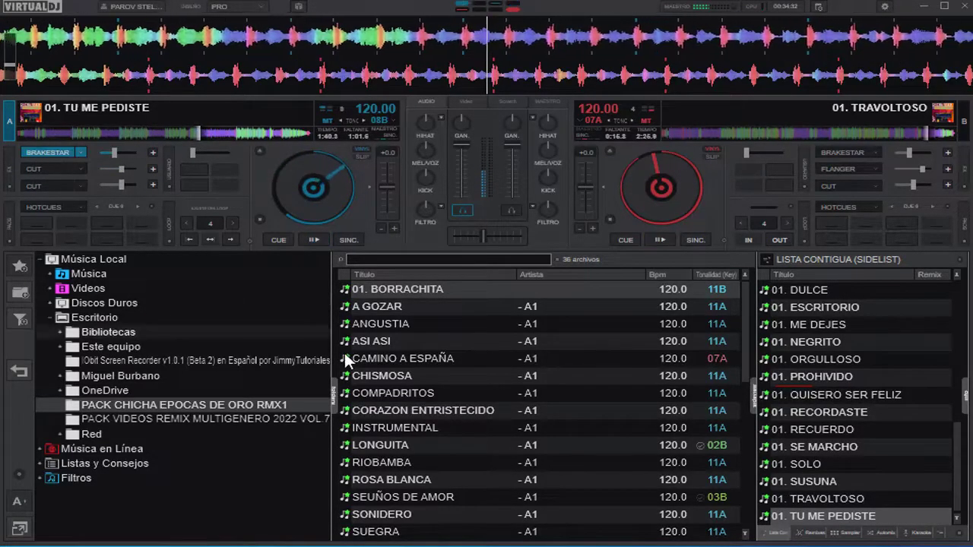